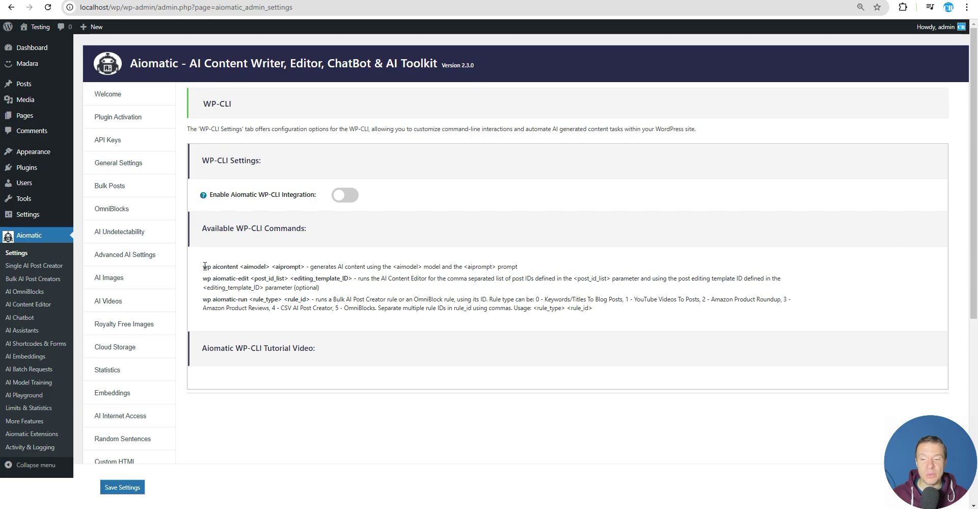
Step: Examine the available WP-CLI commands and their parameters for generating content, editing posts and running rules
left_click_drag(204, 266, 239, 266)
double_click(223, 267)
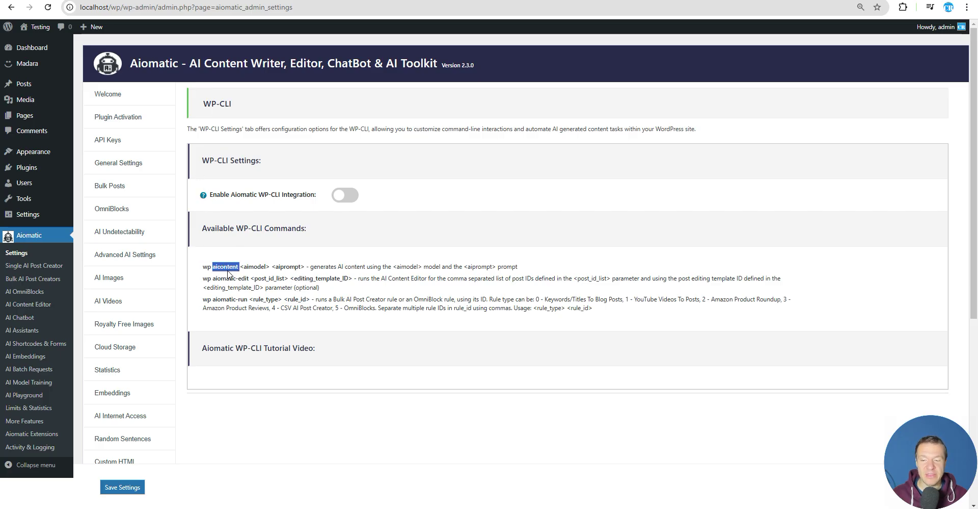
double_click(255, 267)
double_click(285, 267)
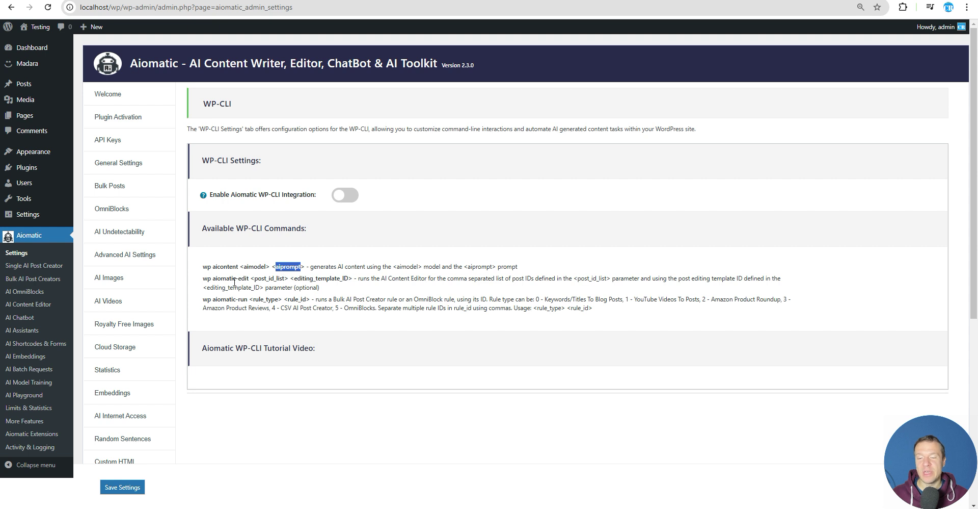
left_click_drag(203, 280, 249, 298)
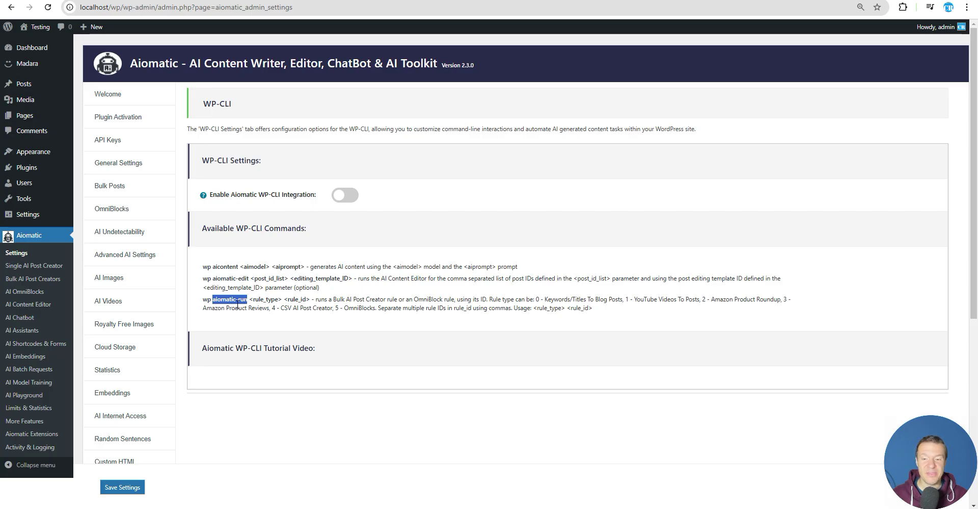
double_click(265, 278)
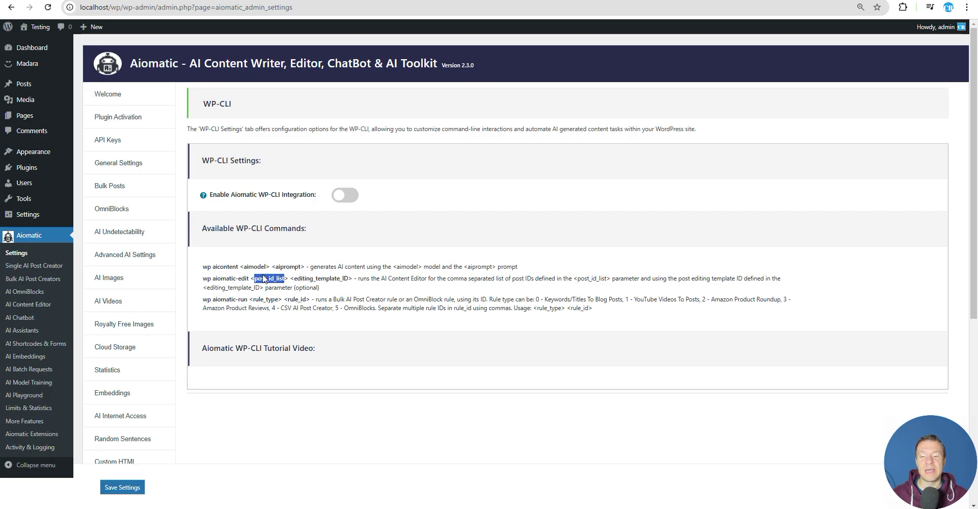
double_click(309, 278)
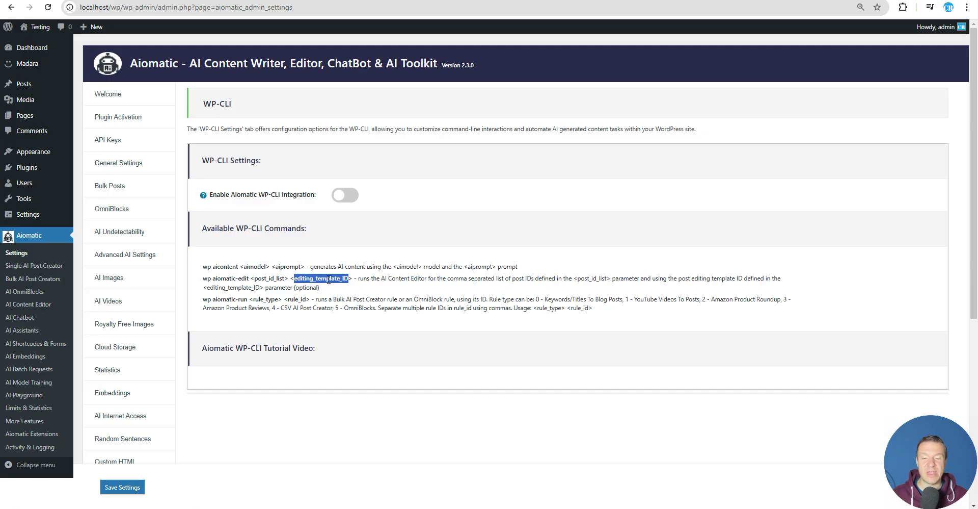
double_click(265, 299)
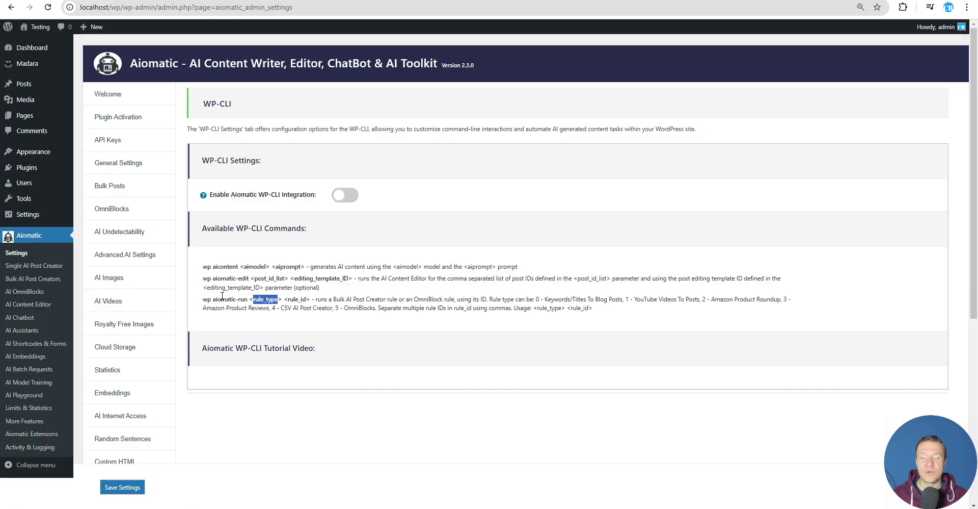
double_click(297, 299)
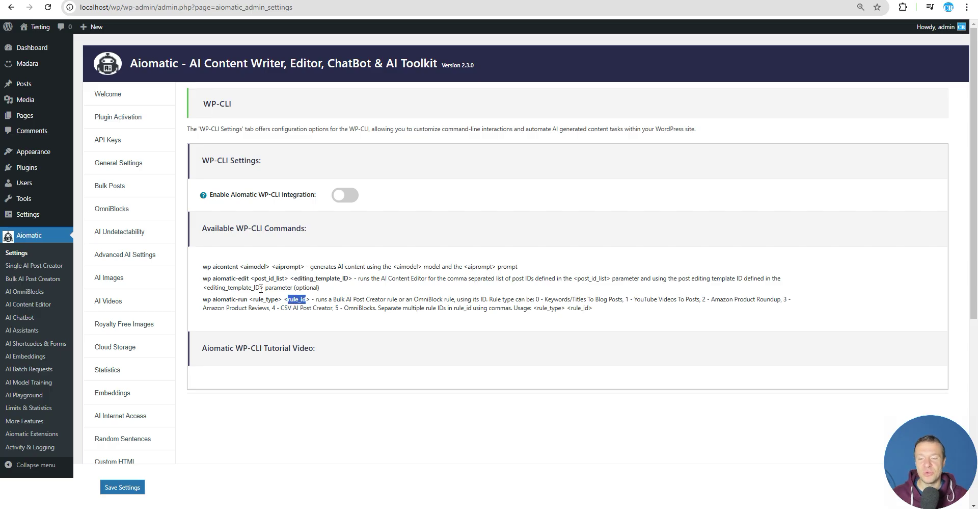
left_click_drag(204, 278, 259, 279)
left_click(205, 266)
left_click_drag(206, 266, 238, 266)
double_click(229, 266)
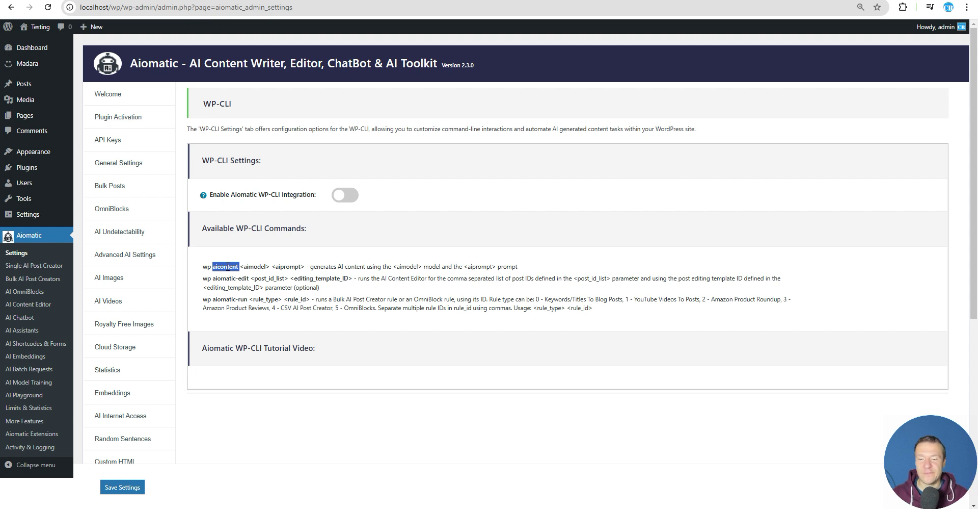
left_click(227, 266)
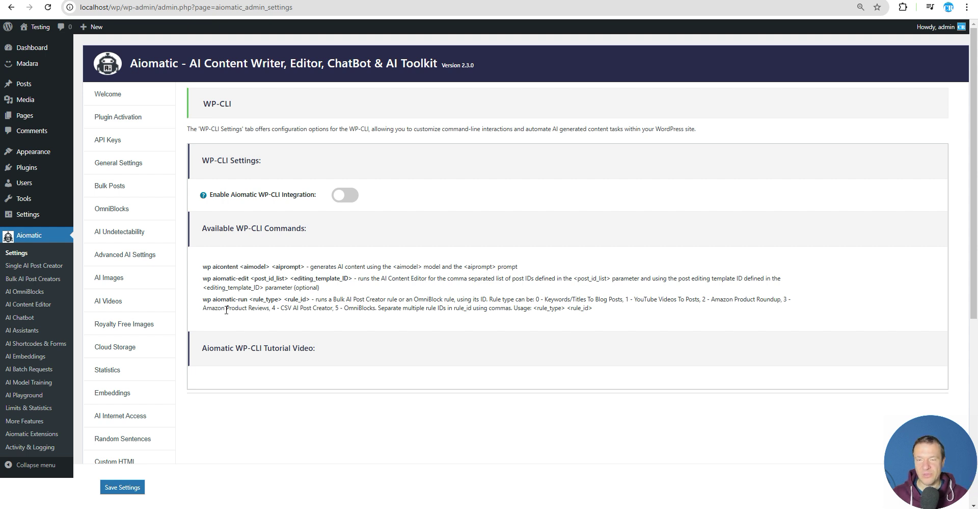
key("alt+Tab")
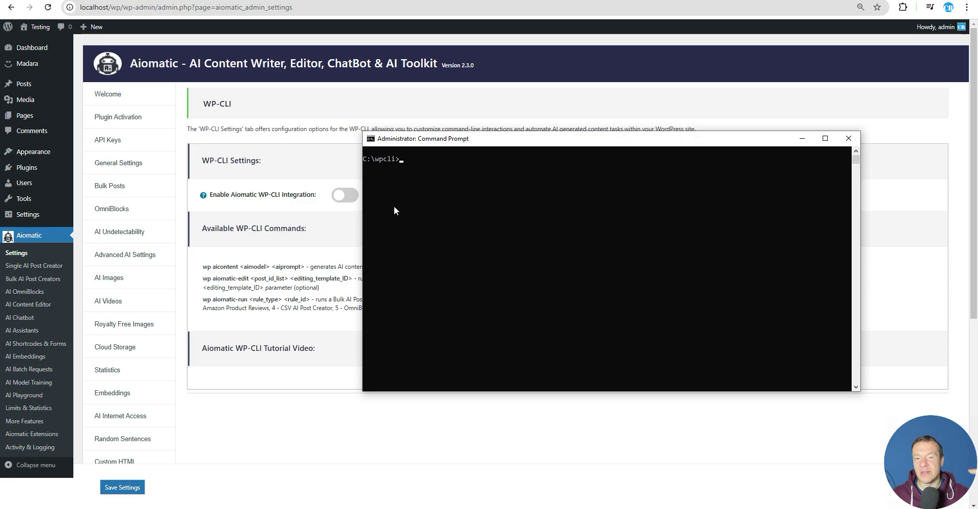
left_click(324, 240)
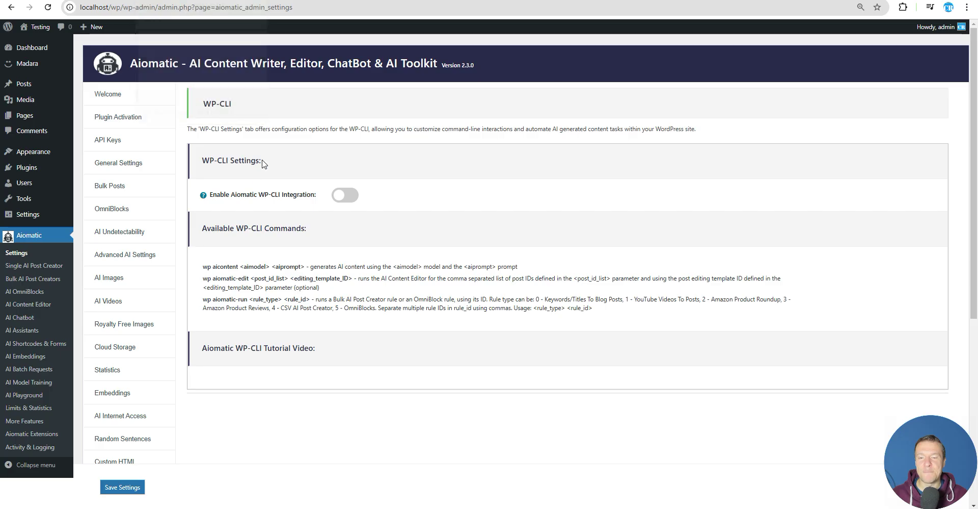
Step: Enable the Aiomatic WP-CLI integration and save the settings
scroll(225, 305, "down", 6)
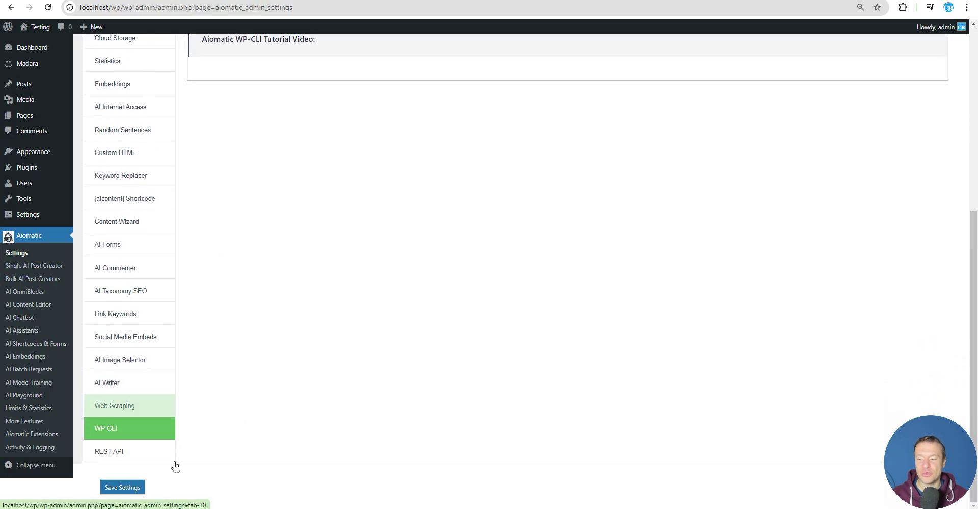
scroll(303, 261, "up", 6)
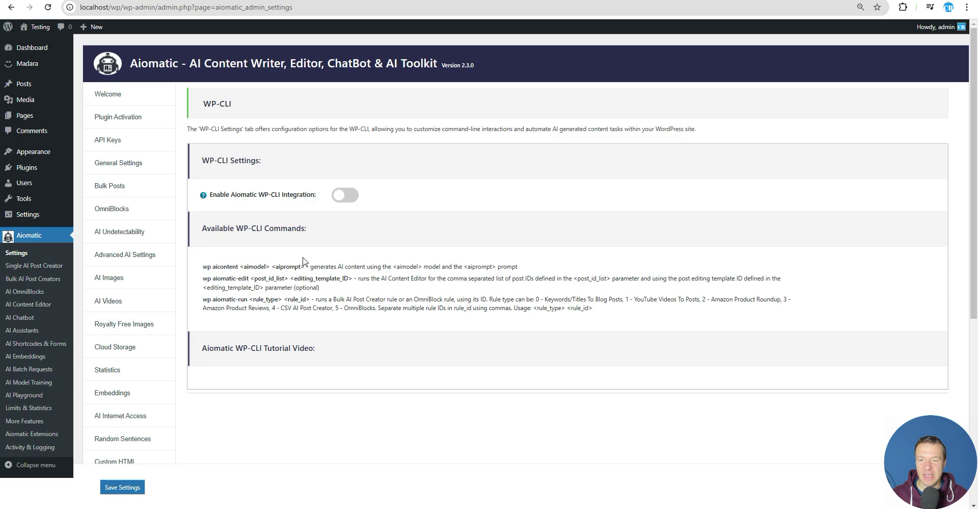
left_click(344, 196)
left_click(129, 487)
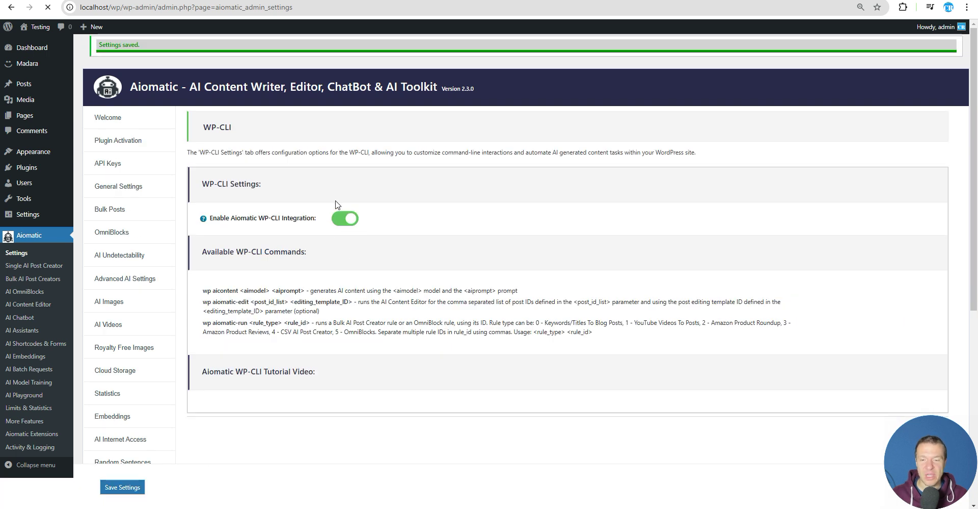
Step: Switch to Command Prompt, move its window clear of the settings, and run wp help to list the WP-CLI commands
key("alt+Tab")
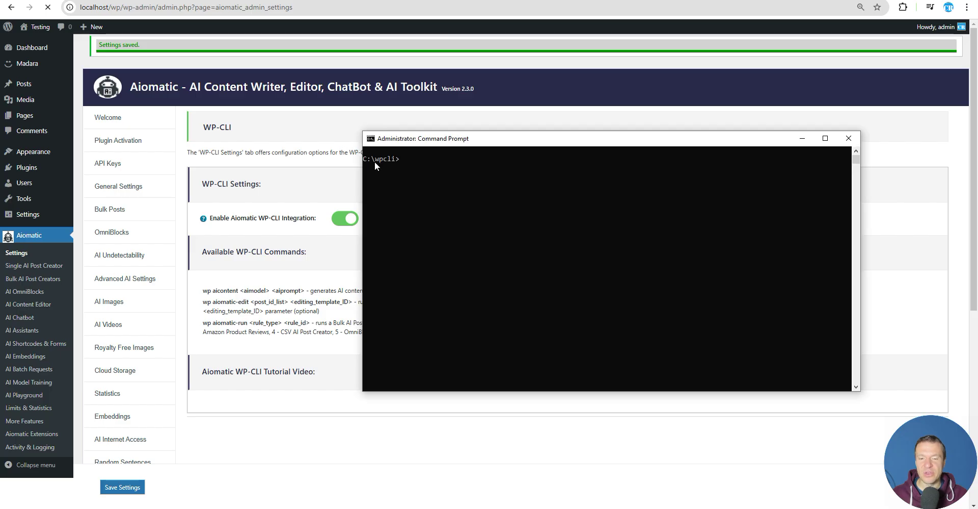
left_click_drag(399, 145, 414, 185)
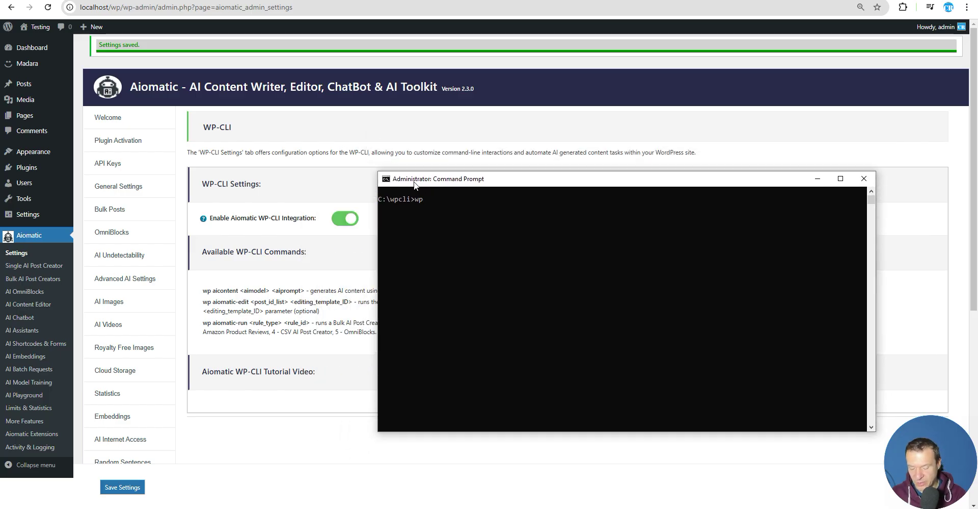
type("wp hel")
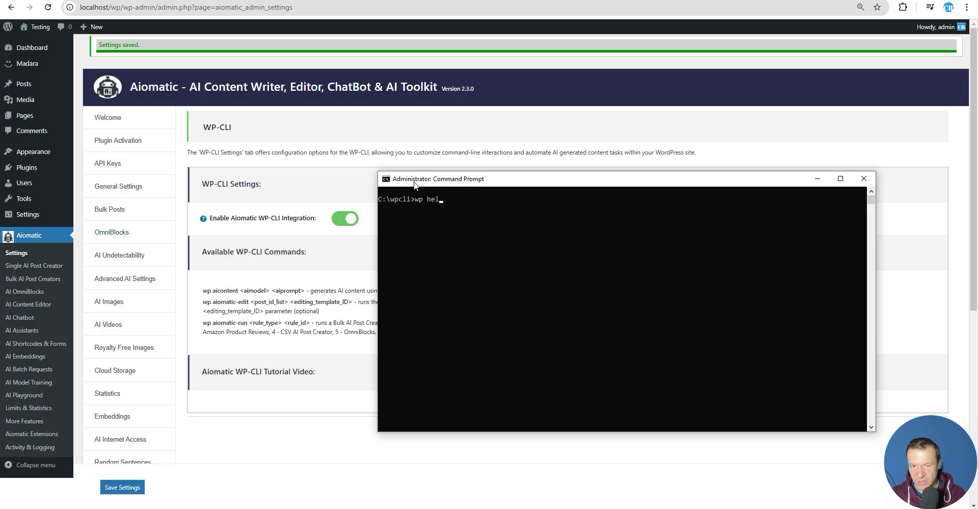
type("p")
key("Return")
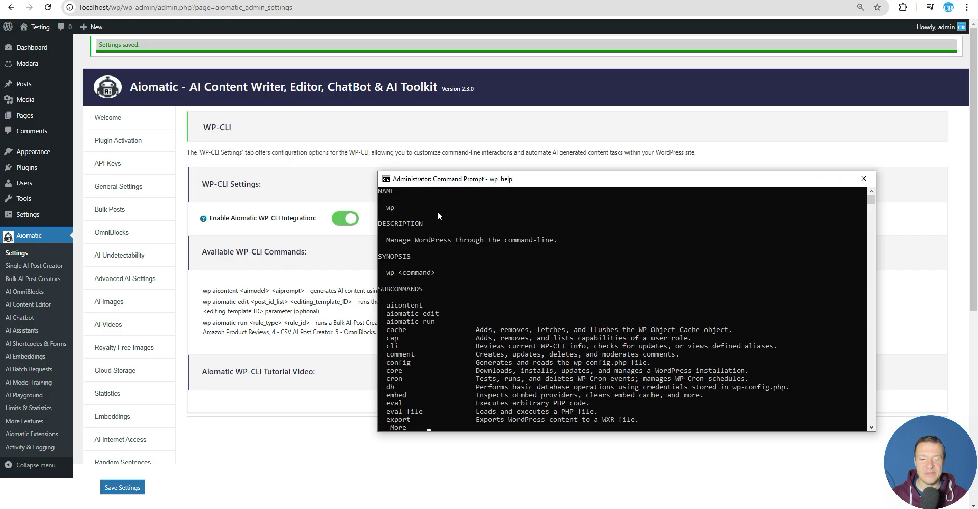
Step: Page through the wp help output to its end and return to the C:\wpcli prompt
key("Return")
key("Return")
key("Return")
key("Return")
key("Return")
key("Return")
key("Return")
key("Return")
key("Return")
key("Return")
key("Return")
key("Return")
key("Return")
key("Return")
key("Return")
key("Return")
key("Return")
key("Return")
key("Return")
key("Return")
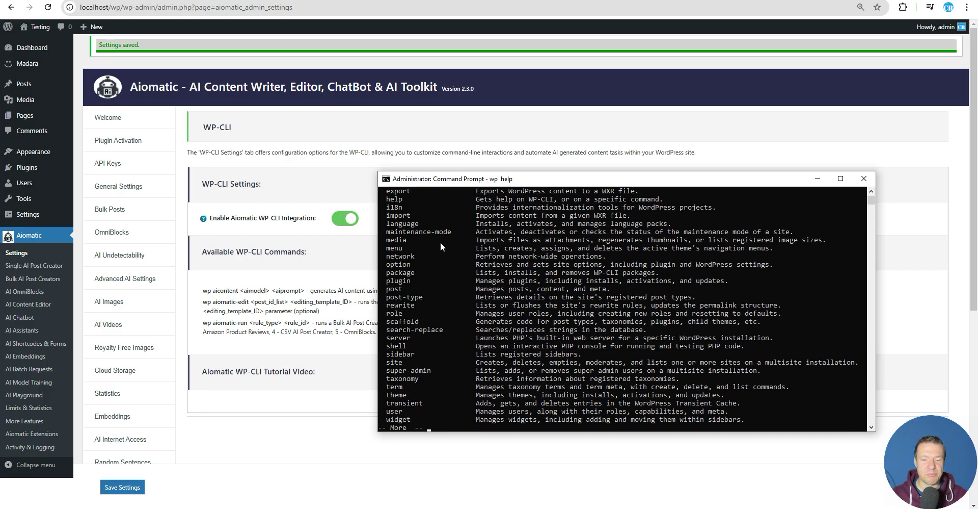
key("Return")
key("Return")
key("Return")
key("Return")
key("Return")
key("Return")
key("Return")
key("Return")
key("Return")
key("Return")
key("Return")
key("Return")
key("Return")
key("Return")
key("Return")
key("Return")
key("Return")
key("Return")
key("Return")
key("Return")
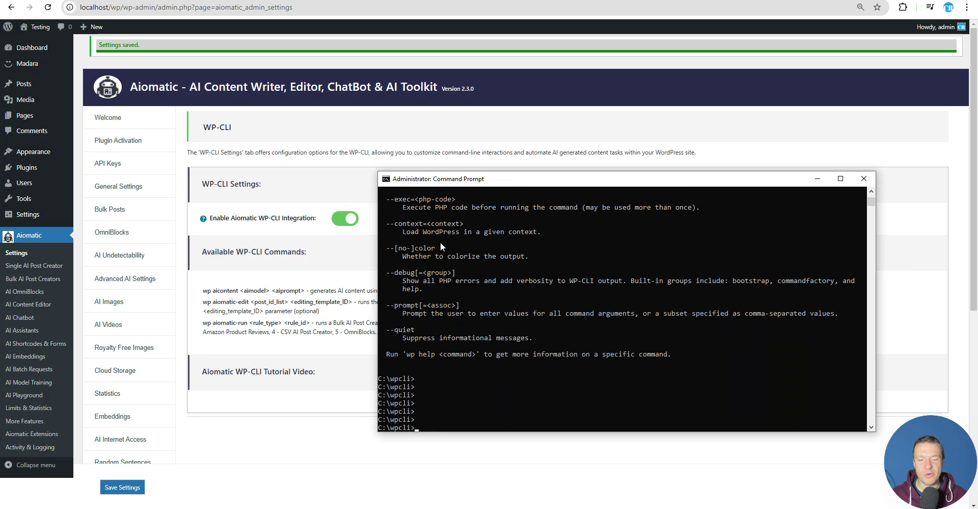
key("Return")
key("Return")
key("Return")
key("Return")
key("Return")
key("Return")
key("Return")
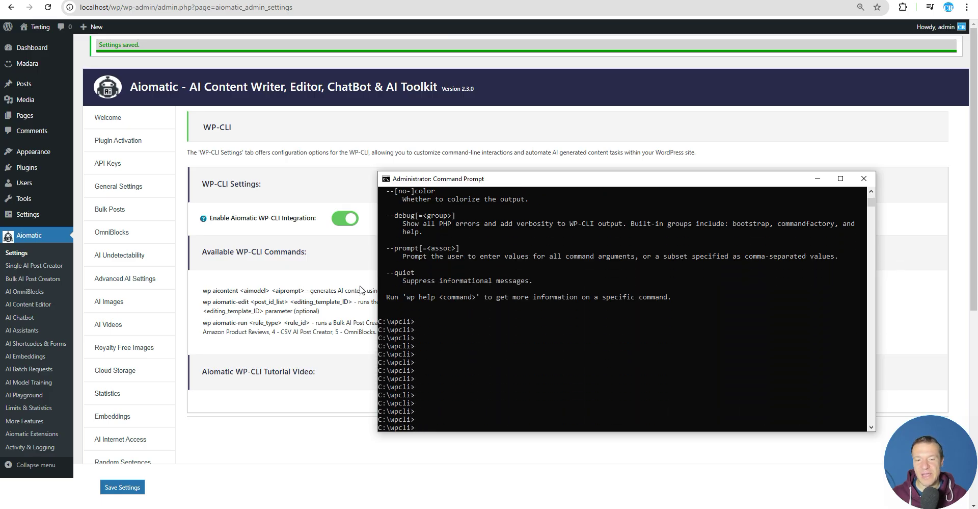
Step: Return to the browser and look over the existing test post in the Posts list
left_click(316, 278)
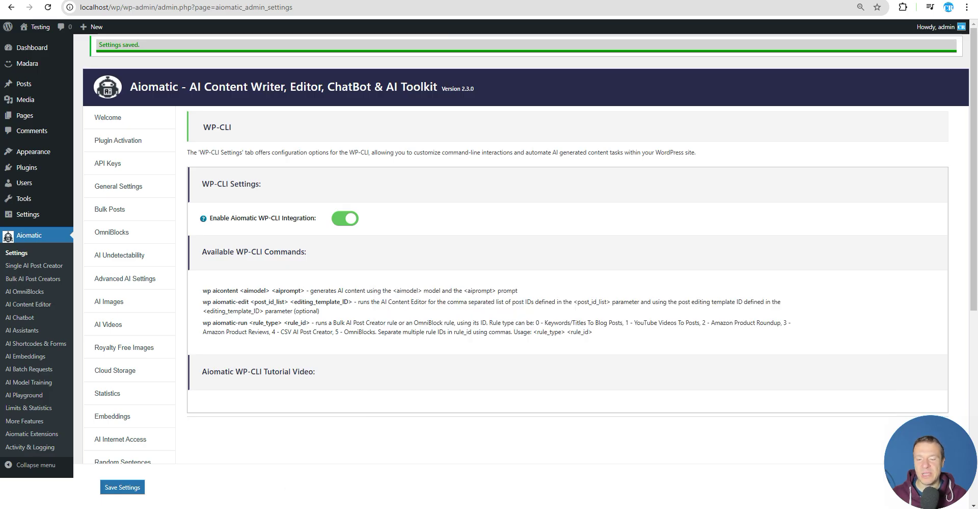
key("alt+Tab")
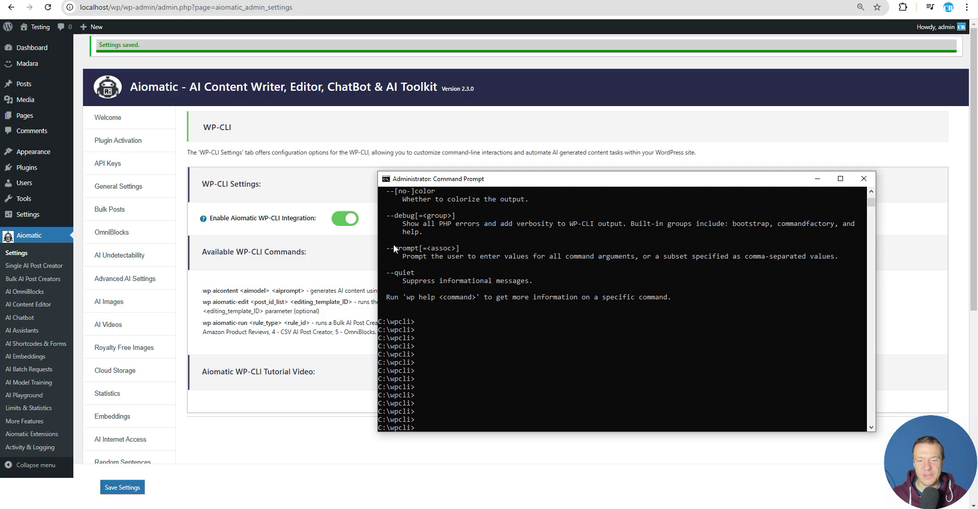
left_click(294, 183)
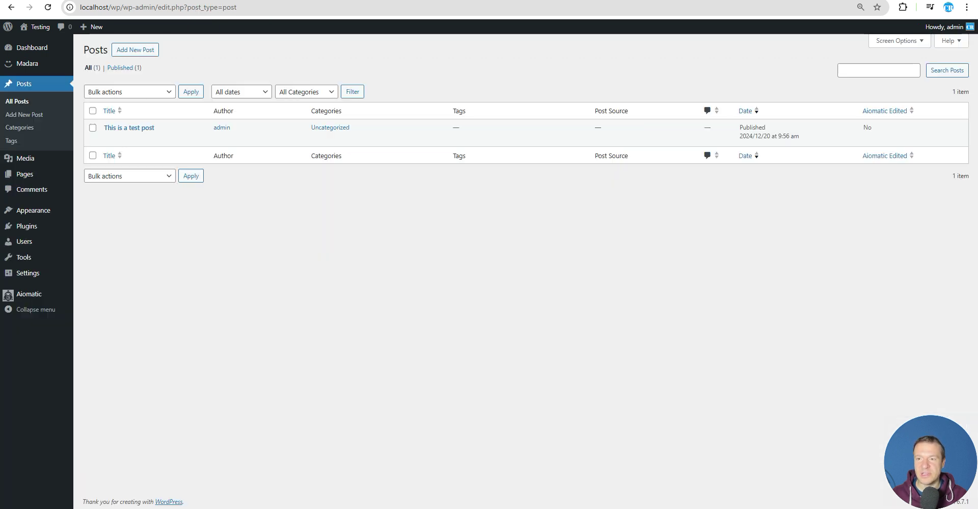
left_click(123, 131)
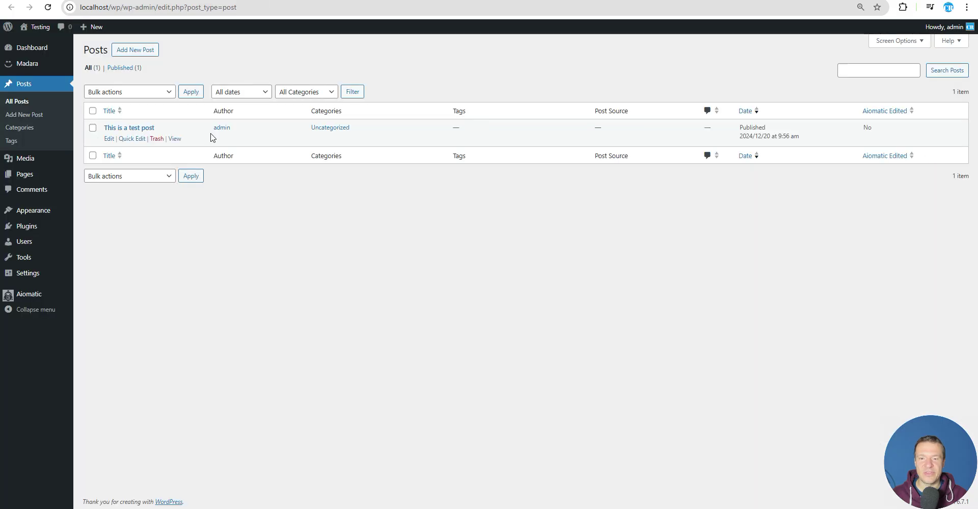
Step: Review the aiomatic-edit command, open the AI Content Editor's Editing Template Manager, and set AI content rewriting to Enabled
mouse_move(11, 295)
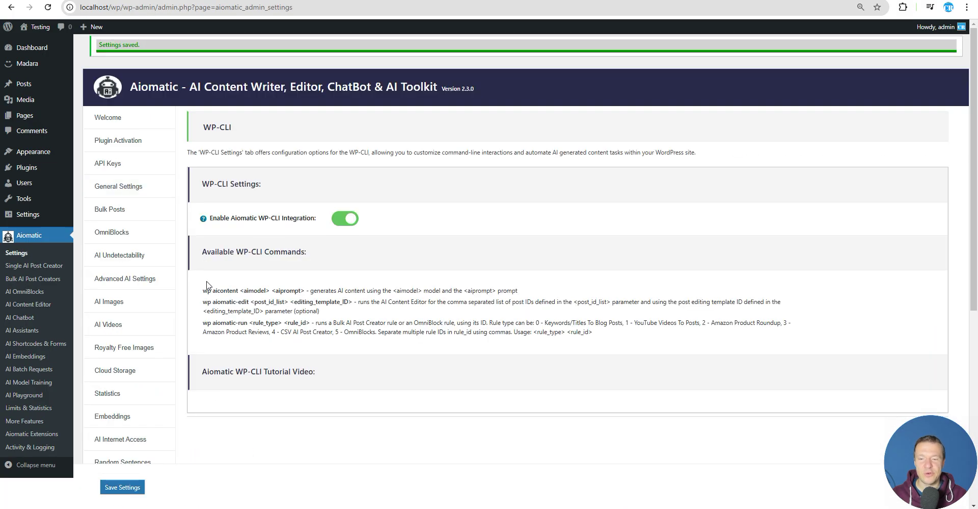
left_click_drag(213, 301, 250, 302)
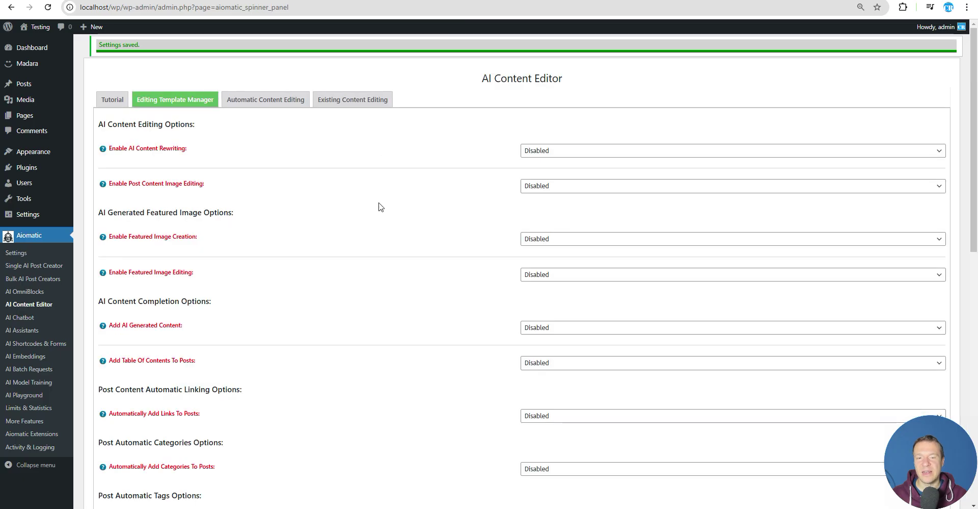
left_click(544, 151)
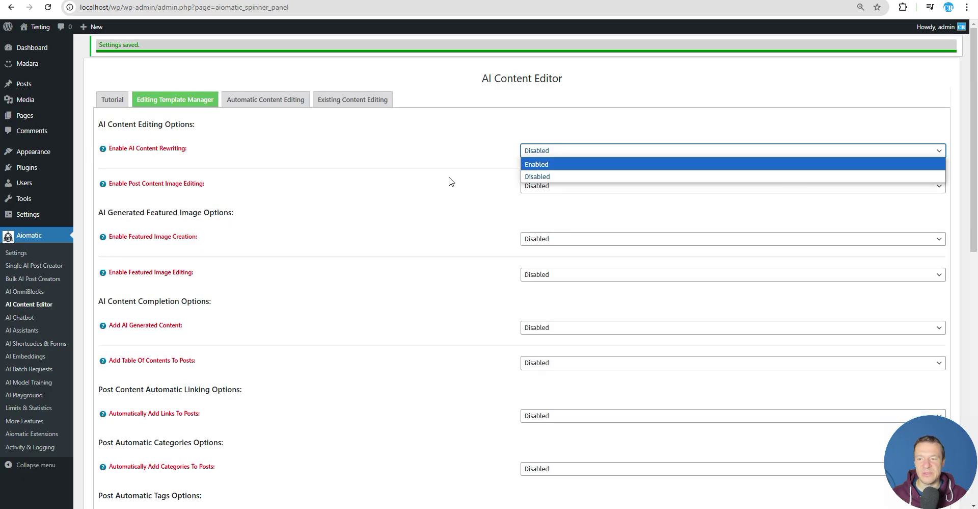
left_click(541, 165)
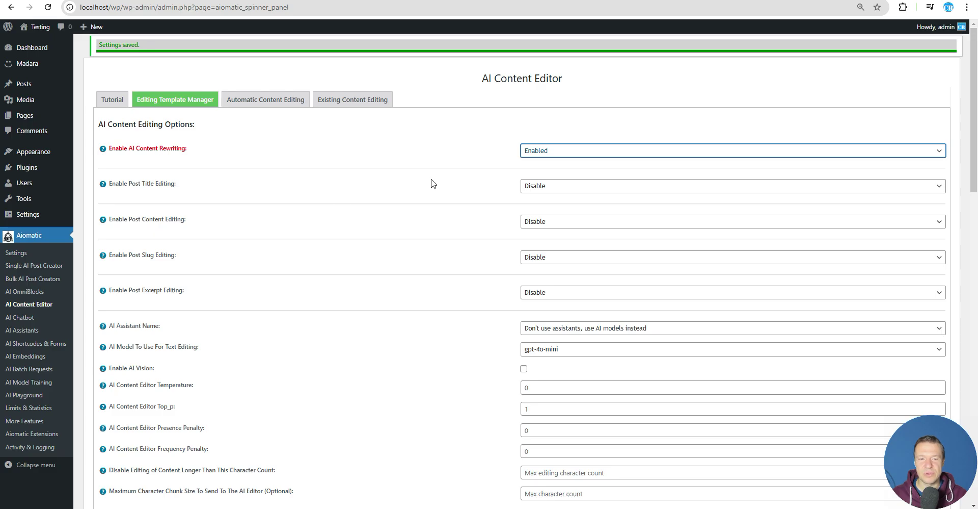
Step: Enable post title editing and set its AI editor instructions to "Translate this text to German:"
left_click(547, 185)
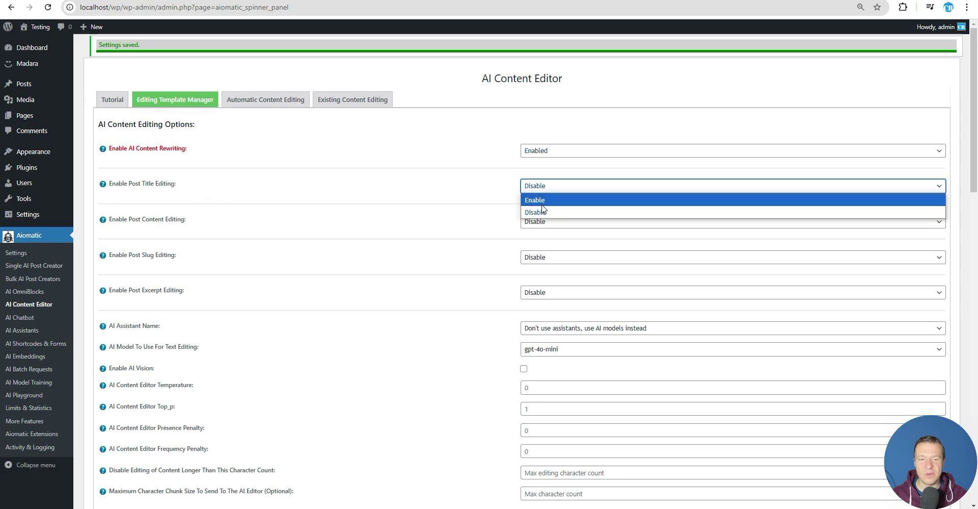
left_click(540, 196)
triple_click(531, 222)
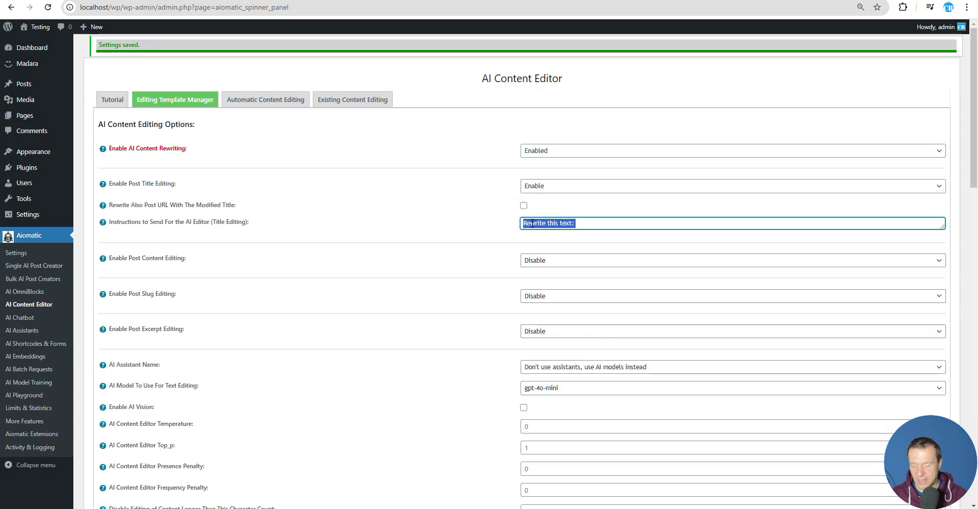
type("Tran")
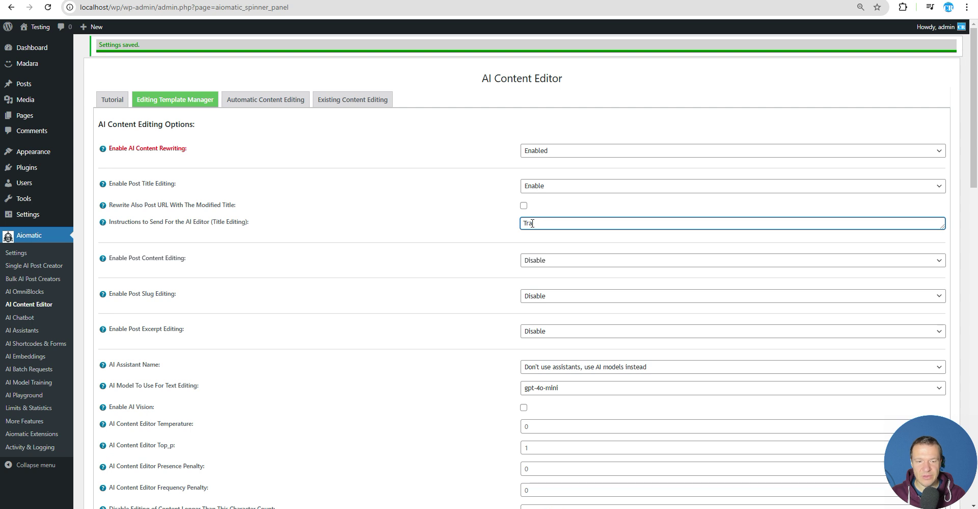
type("slate this ")
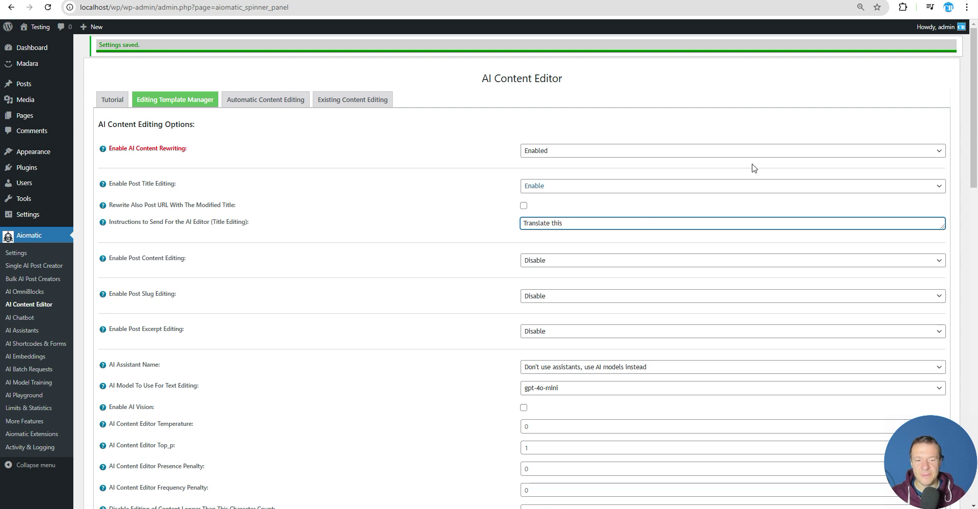
type("text to German:")
Step: Enable post content editing and set its AI editor instructions to "Translate this text to French:"
left_click(540, 261)
left_click(542, 276)
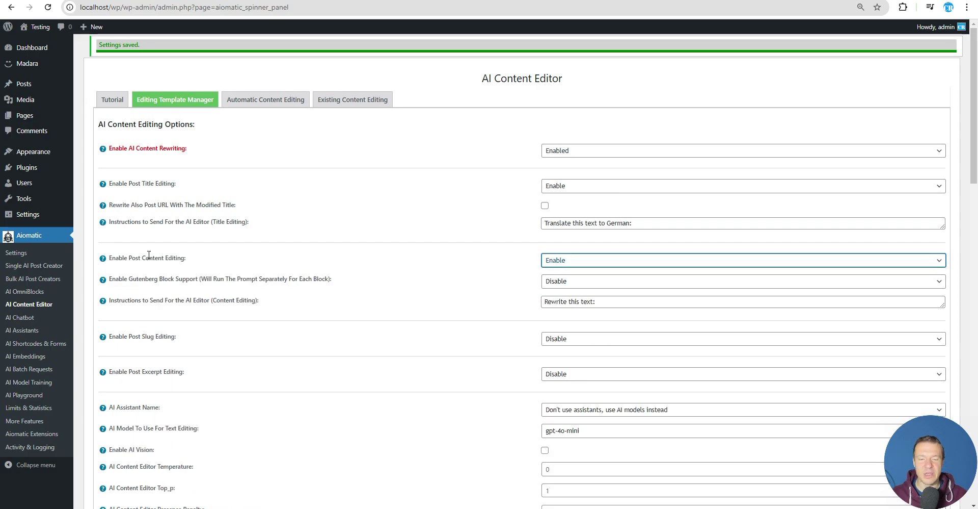
left_click(566, 304)
key("ctrl+a")
left_click(581, 228)
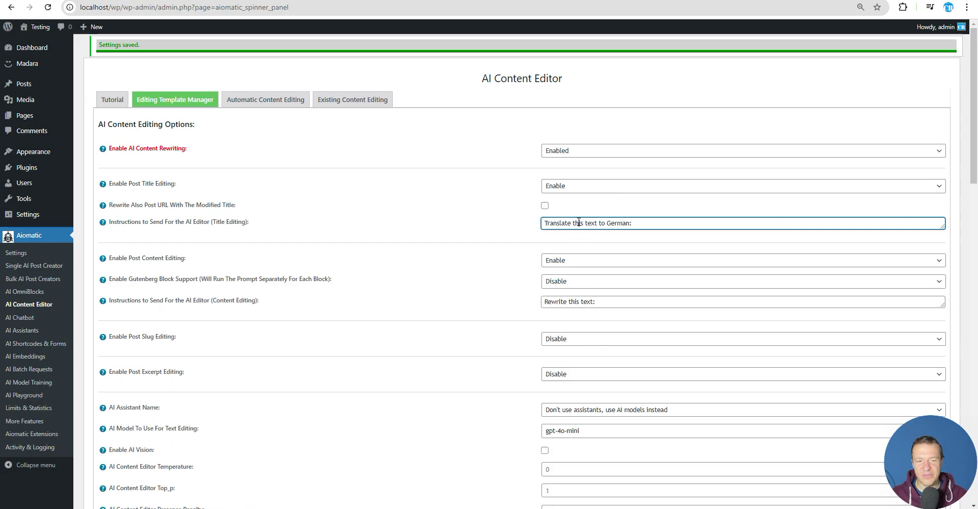
key("ctrl+a")
key("ctrl+c")
left_click(565, 301)
key("ctrl+a")
key("ctrl+v")
left_click_drag(632, 301, 607, 301)
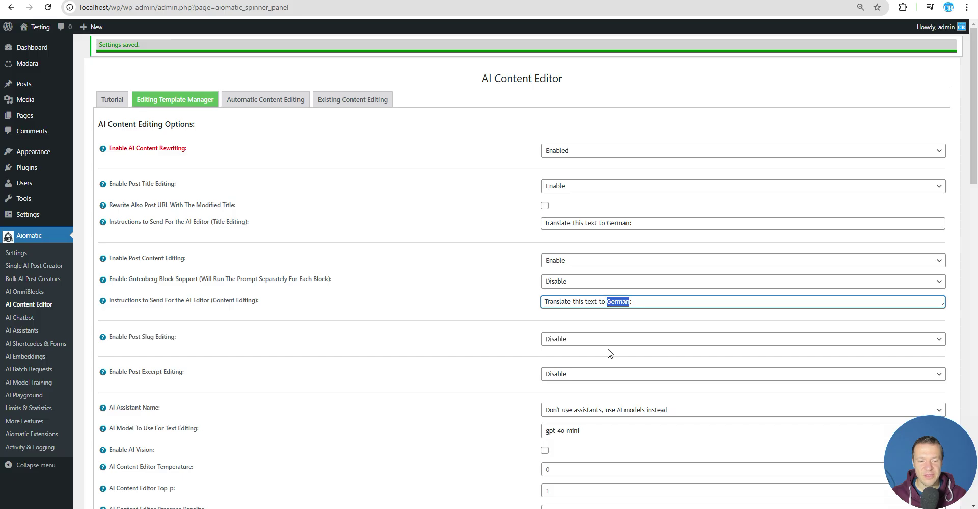
type("French")
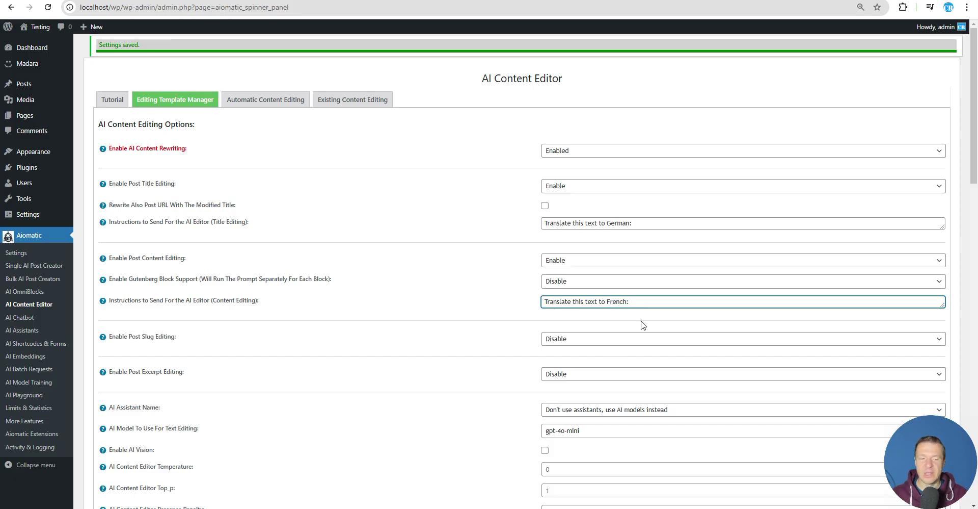
Step: Save the AI Content Editor settings with the German title and French content translation instructions
left_click(638, 224)
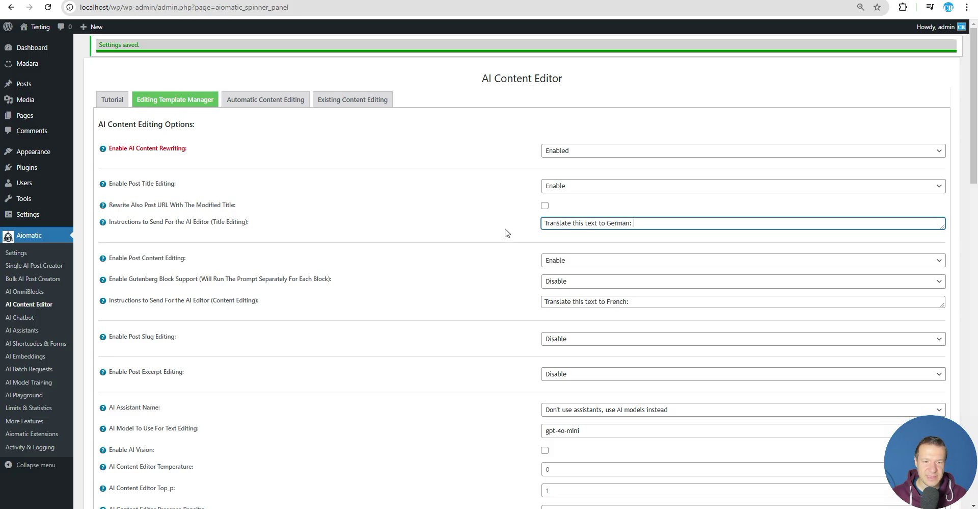
left_click(576, 305)
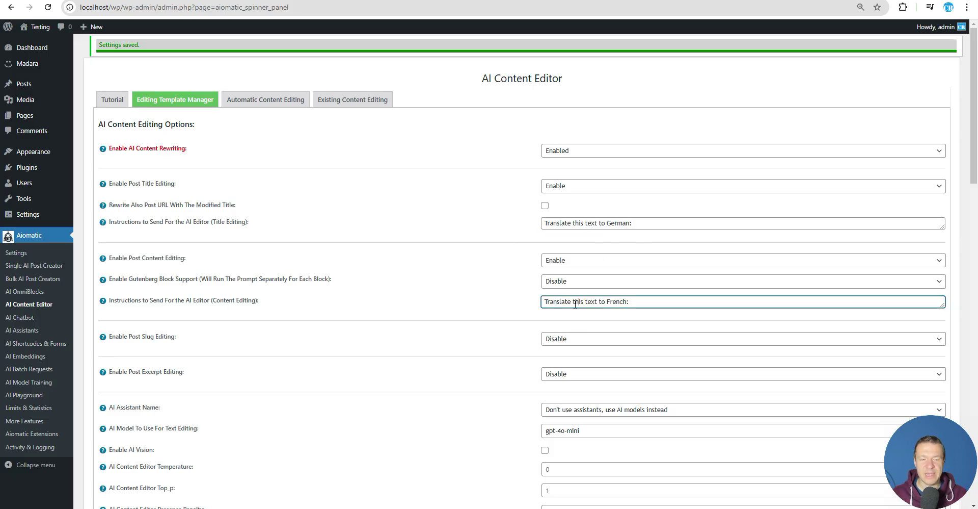
scroll(386, 338, "down", 20)
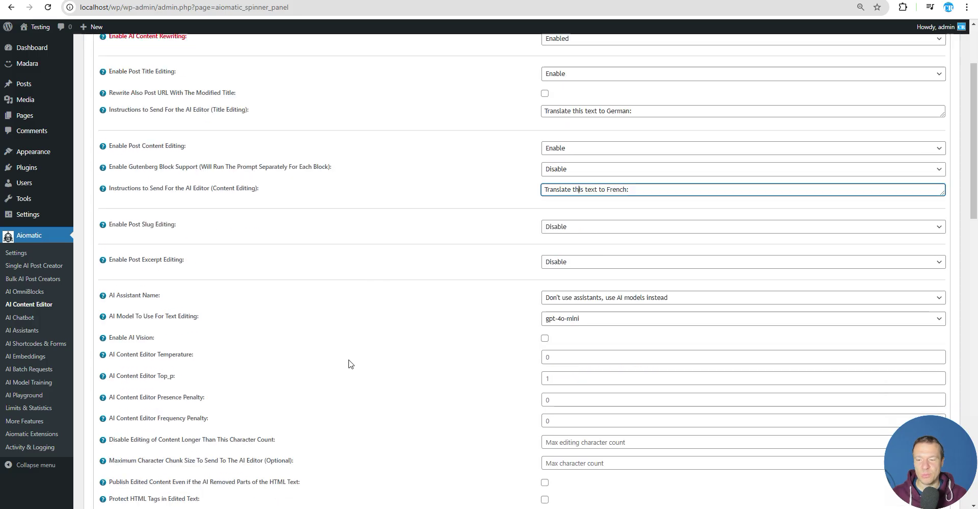
left_click(120, 426)
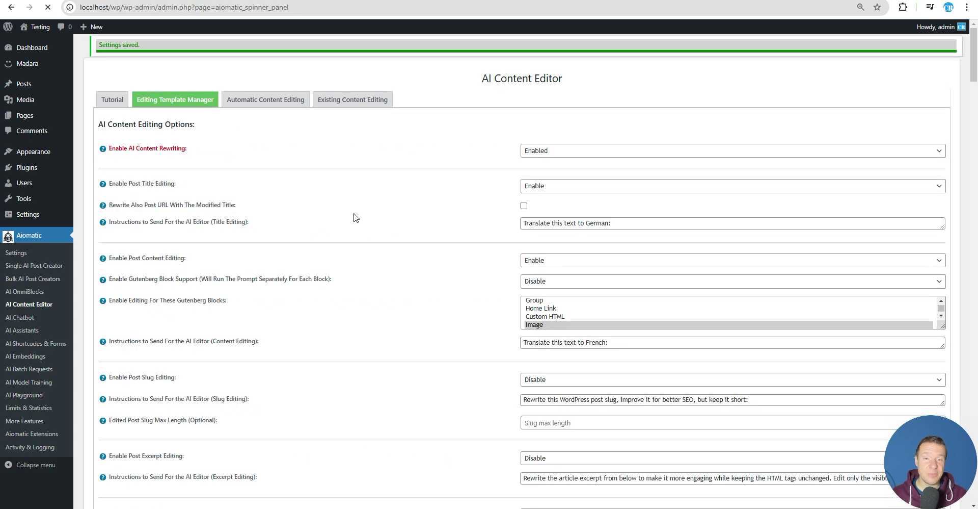
Step: Save the current editing configuration as a new AI Content Editor template named "Translators" and keep it selected in the saved templates
scroll(379, 376, "down", 5)
scroll(378, 376, "down", 12)
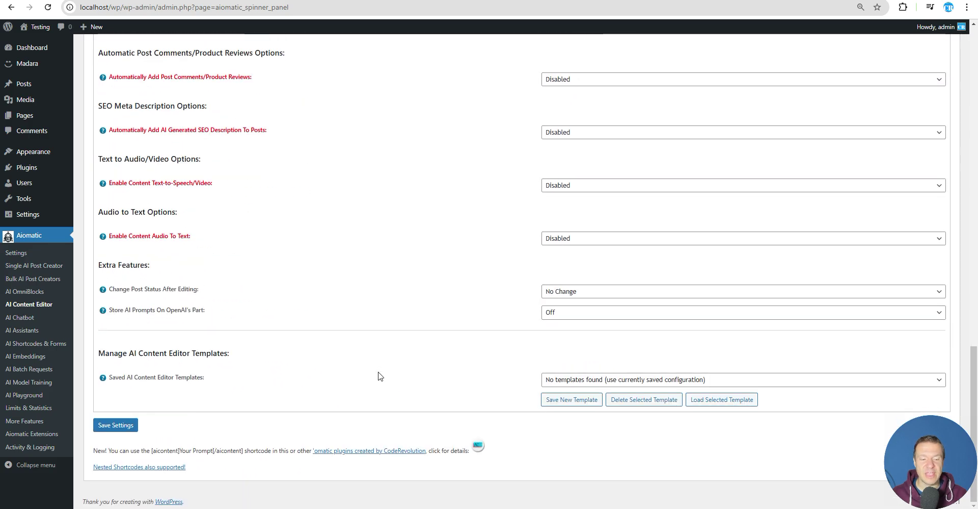
left_click(551, 380)
left_click(489, 379)
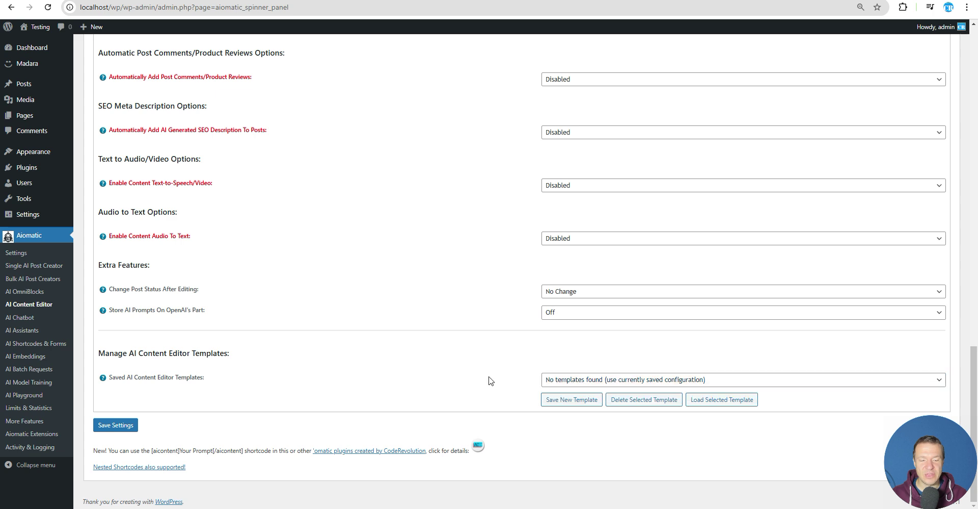
scroll(513, 325, "up", 10)
scroll(512, 325, "up", 8)
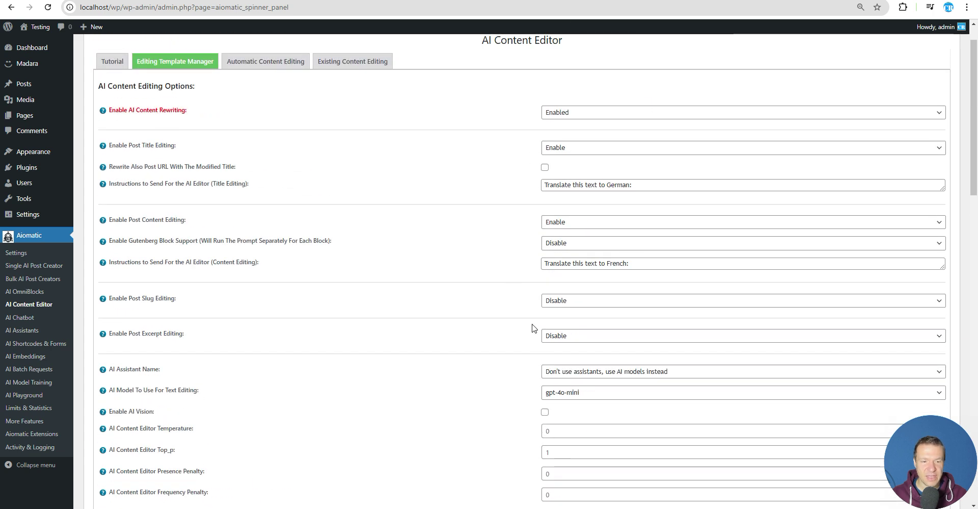
scroll(531, 328, "down", 15)
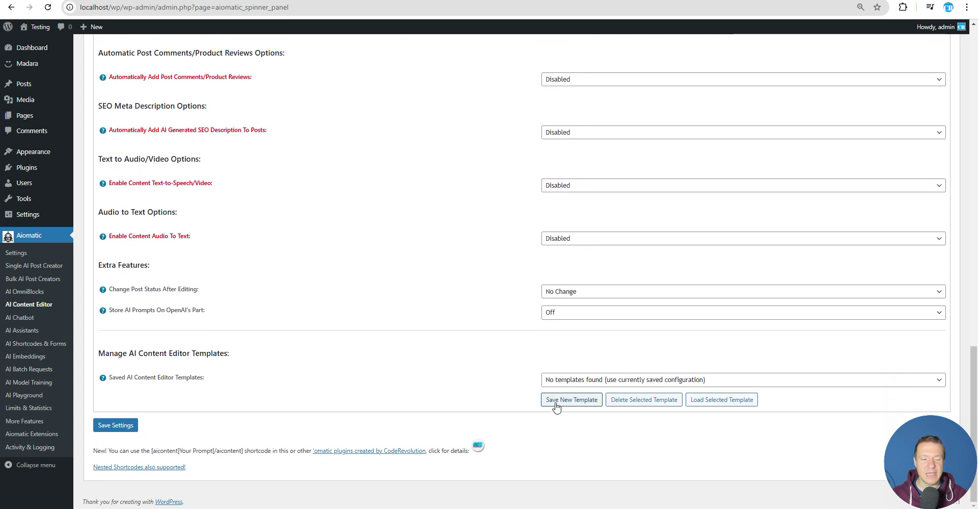
left_click(563, 402)
left_click(534, 69)
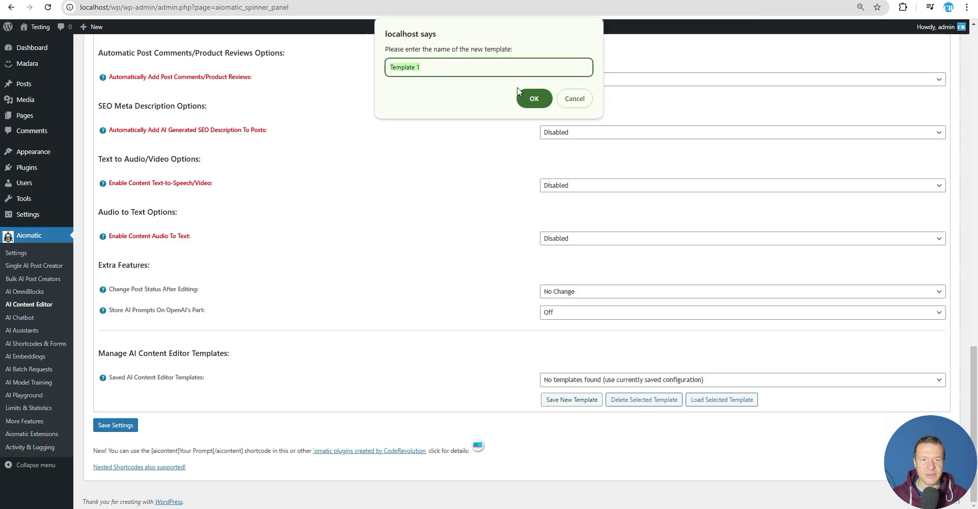
type("Tran")
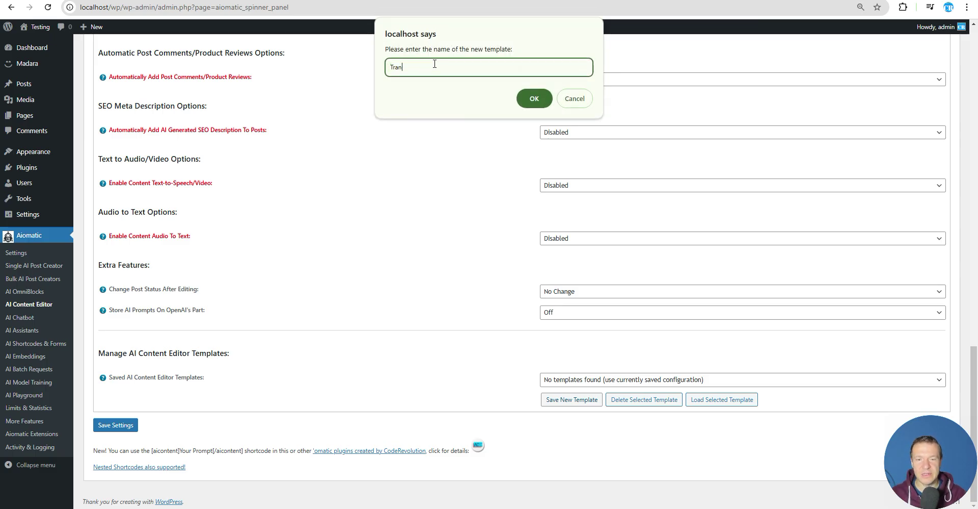
type("slators")
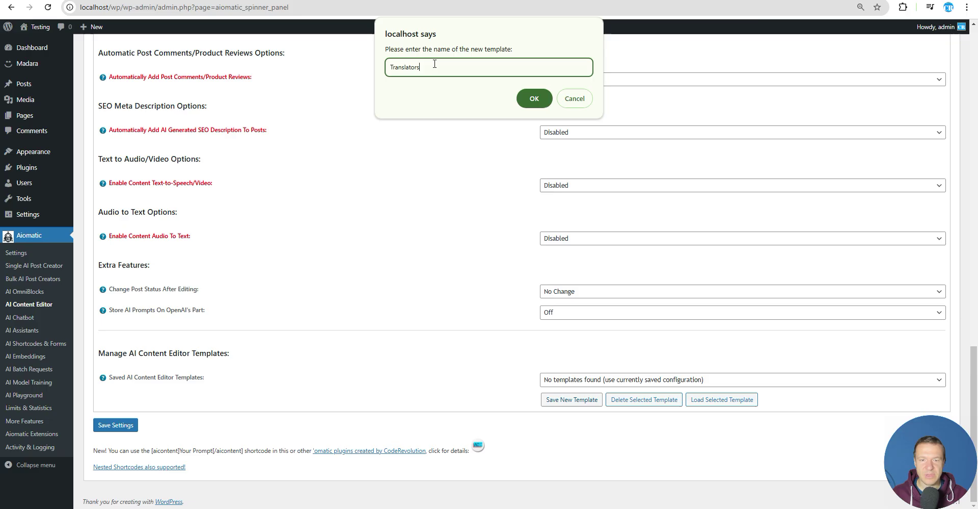
left_click(530, 100)
left_click(576, 70)
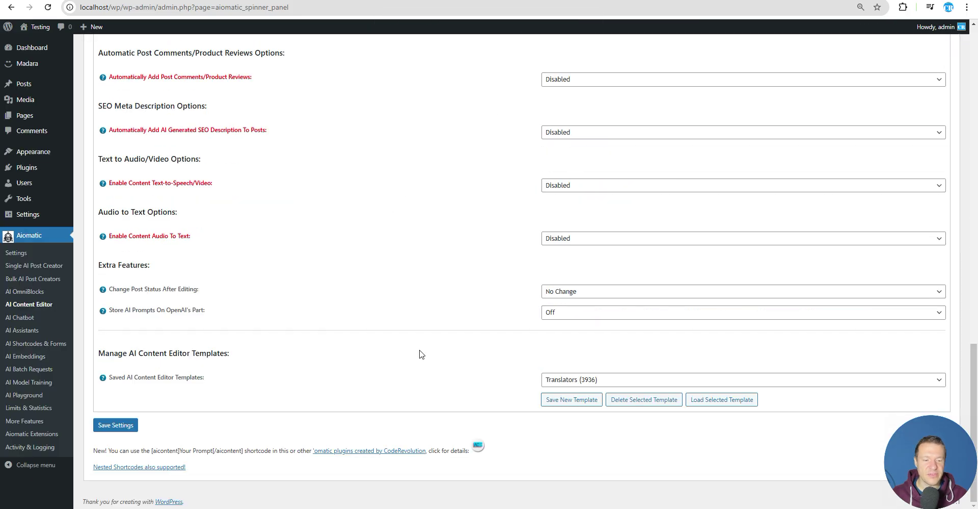
left_click(557, 381)
left_click(554, 384)
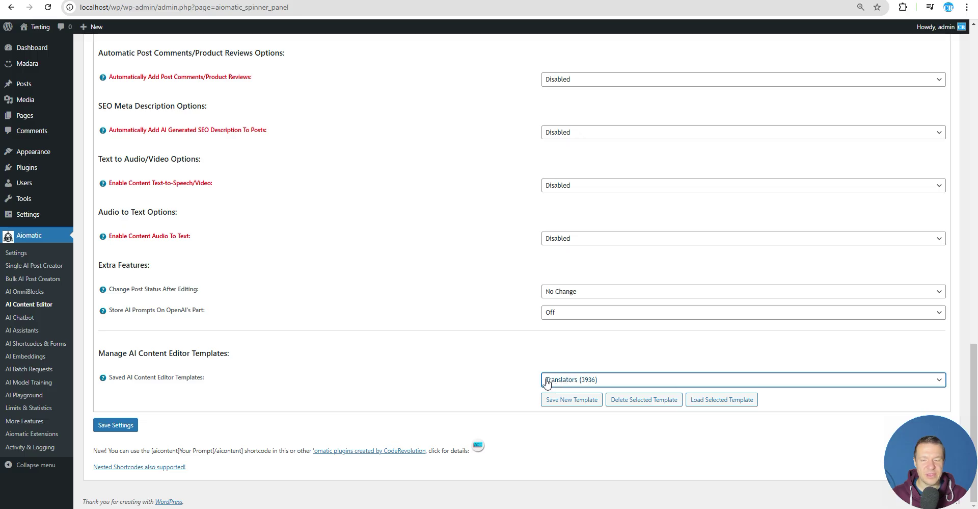
Step: Set AI content rewriting to Disabled and save the settings
scroll(344, 380, "up", 15)
scroll(450, 225, "up", 3)
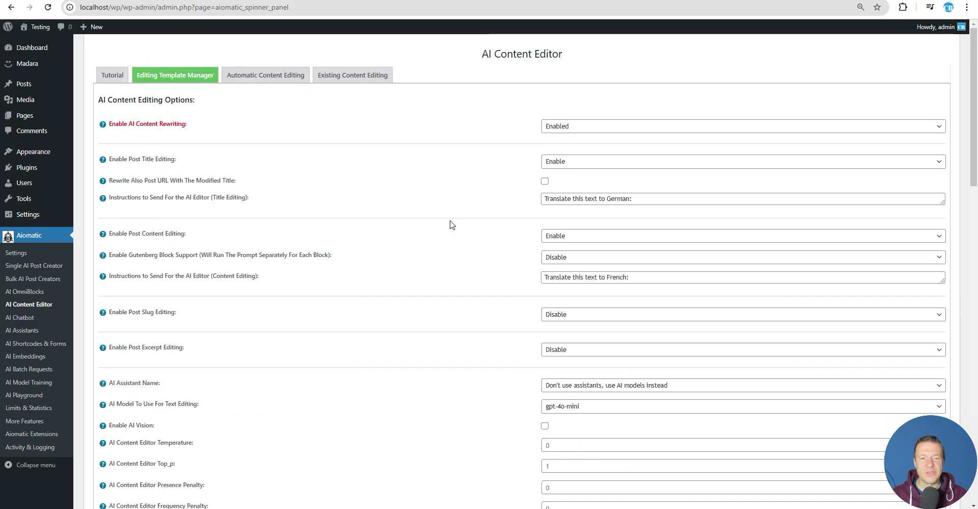
scroll(452, 281, "down", 20)
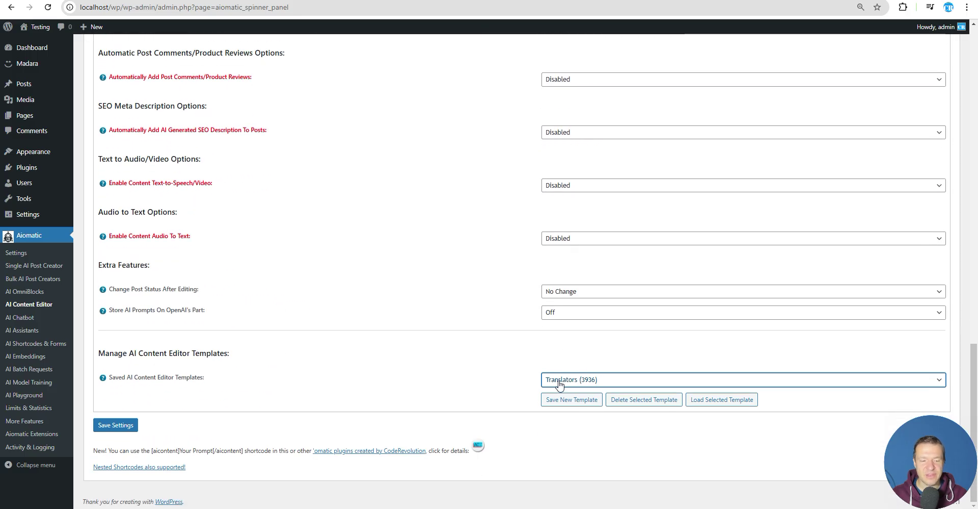
scroll(509, 315, "up", 20)
left_click(559, 133)
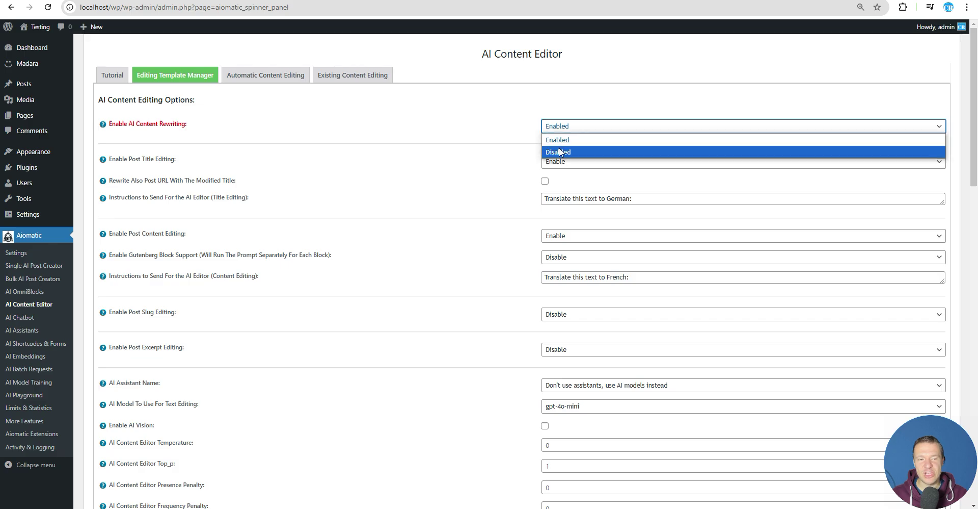
left_click(555, 150)
scroll(407, 346, "down", 10)
scroll(386, 356, "down", 1)
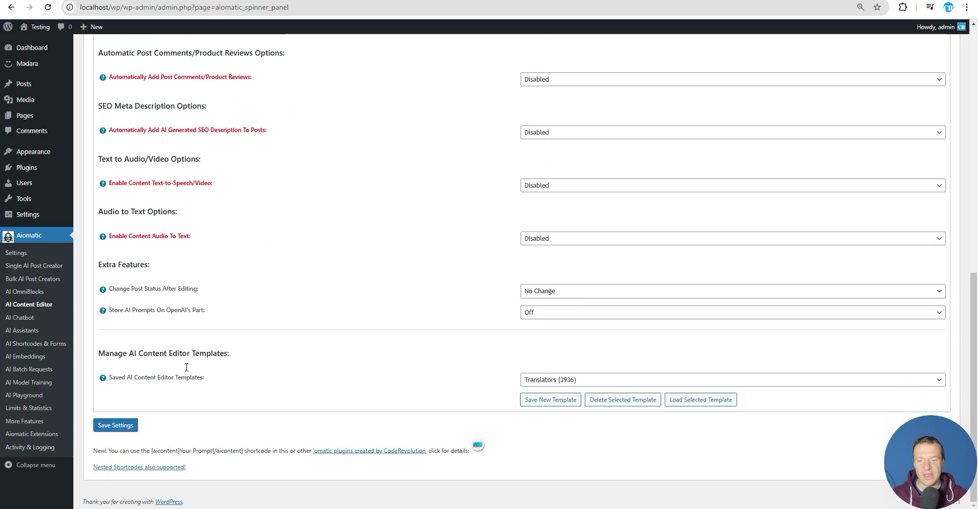
left_click(116, 424)
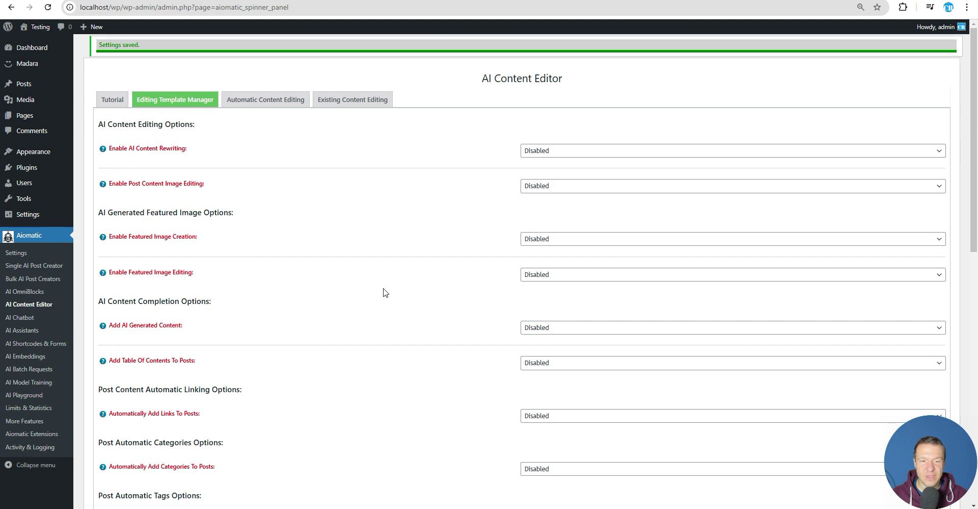
Step: Load the saved Translators template over the current settings and check its title and content editing instructions
scroll(390, 291, "down", 6)
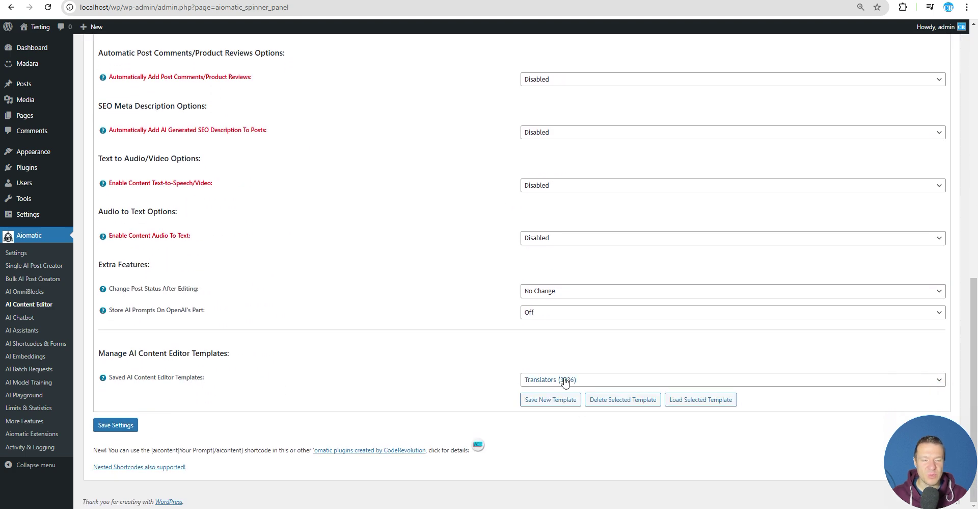
left_click(542, 382)
left_click(545, 392)
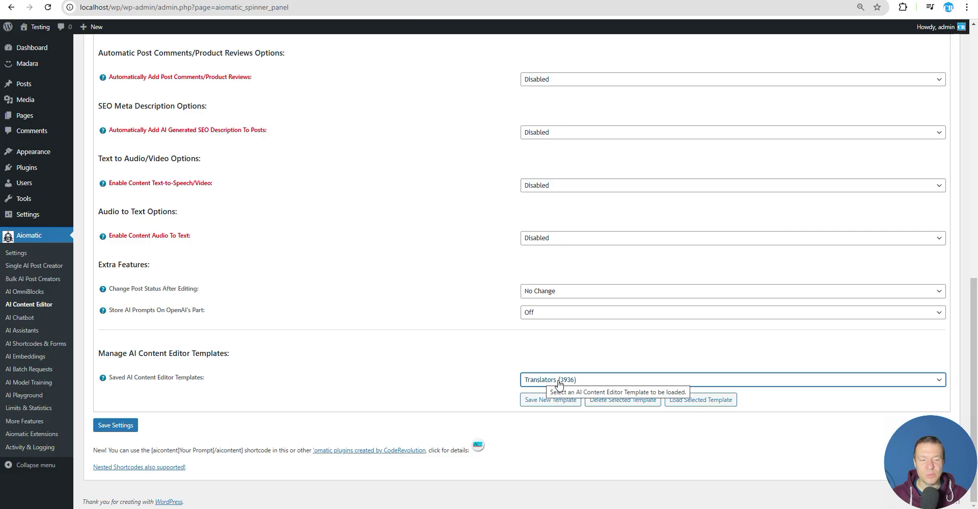
left_click(686, 399)
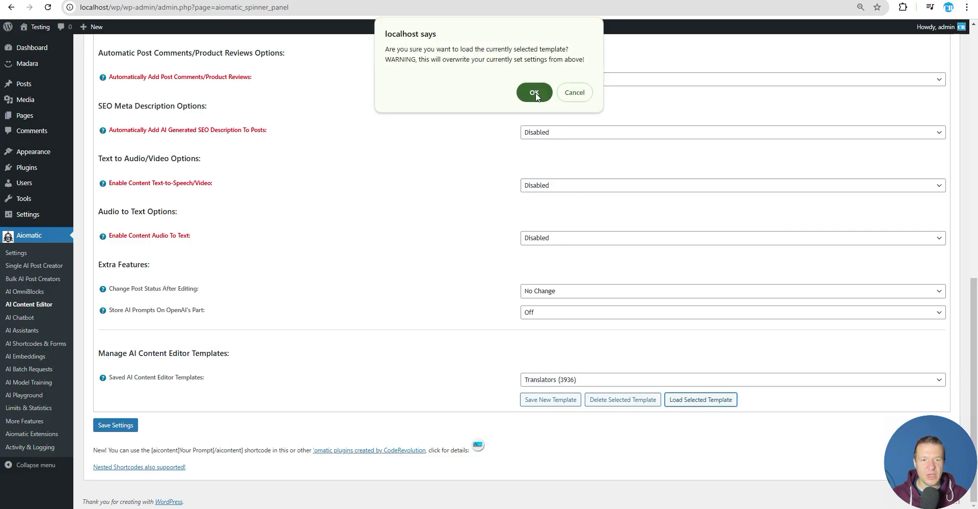
key("Return")
key("Return")
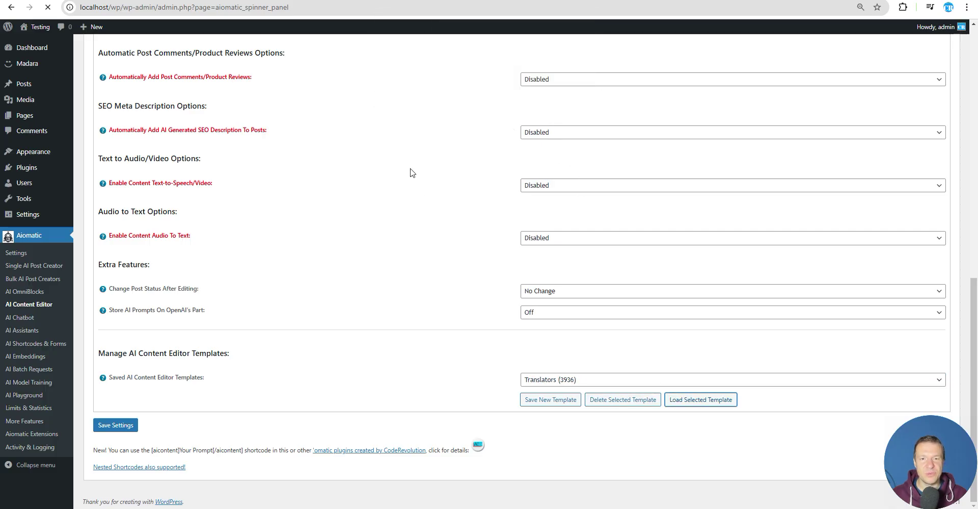
scroll(503, 200, "up", 3)
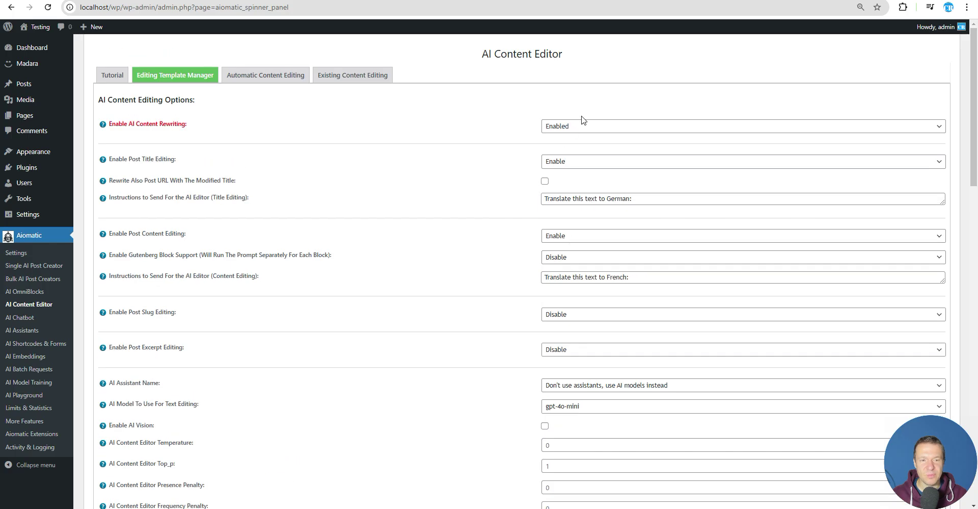
left_click_drag(552, 198, 678, 201)
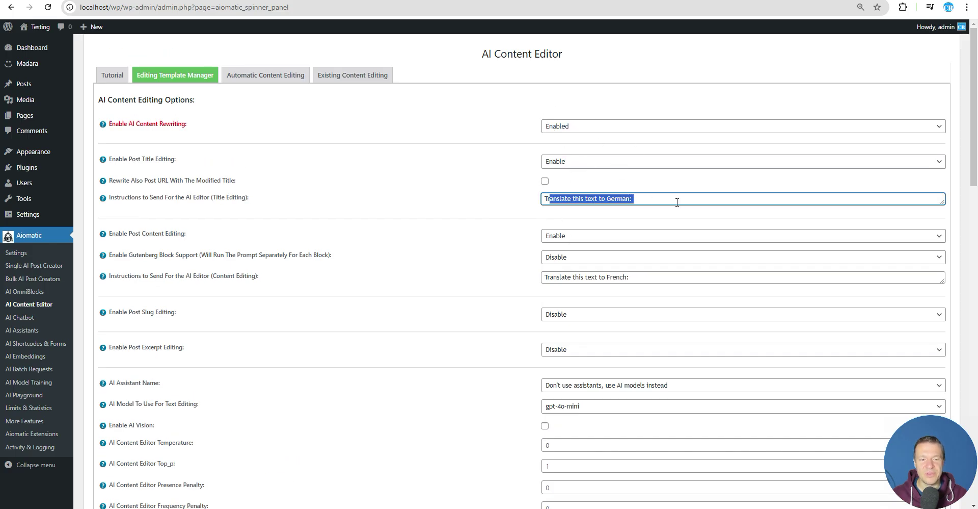
left_click_drag(548, 277, 638, 277)
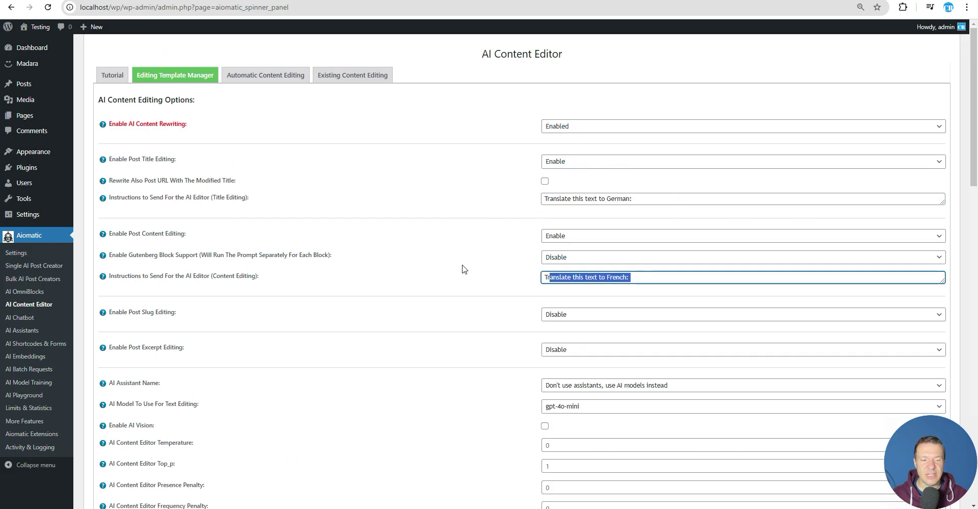
Step: Turn AI content rewriting back to Disabled after loading the template and save the settings
left_click(555, 126)
left_click(557, 149)
scroll(440, 296, "down", 5)
scroll(428, 315, "down", 5)
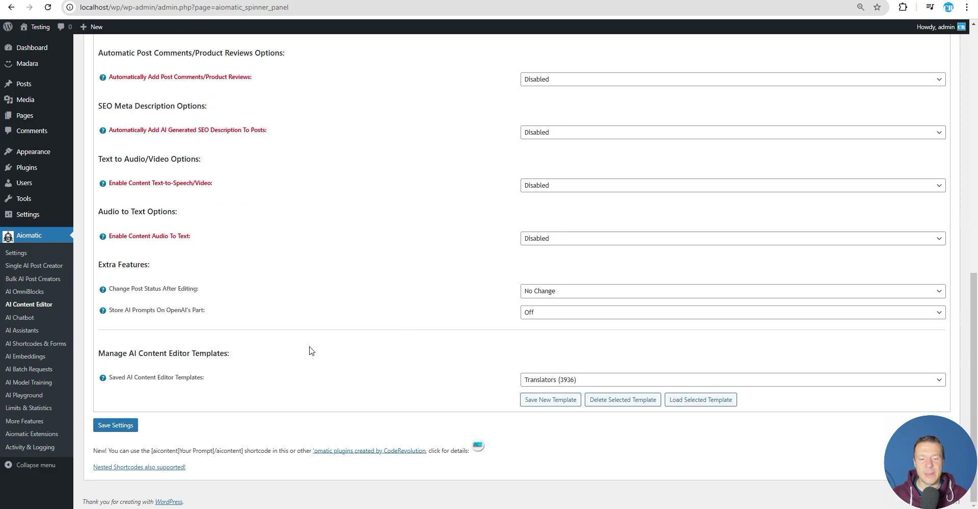
left_click(127, 425)
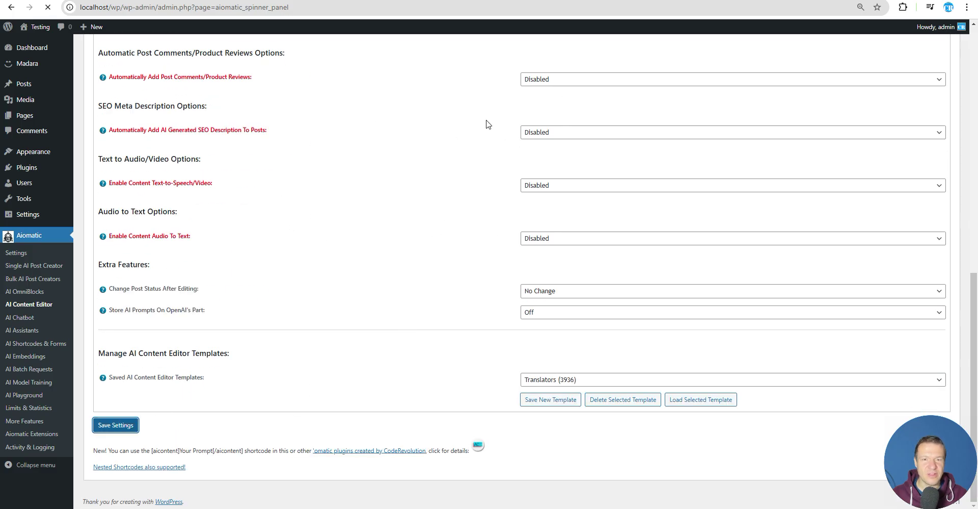
Step: Open the post "This is a test post" for editing to check its post ID, and switch to the Command Prompt window
scroll(444, 338, "down", 10)
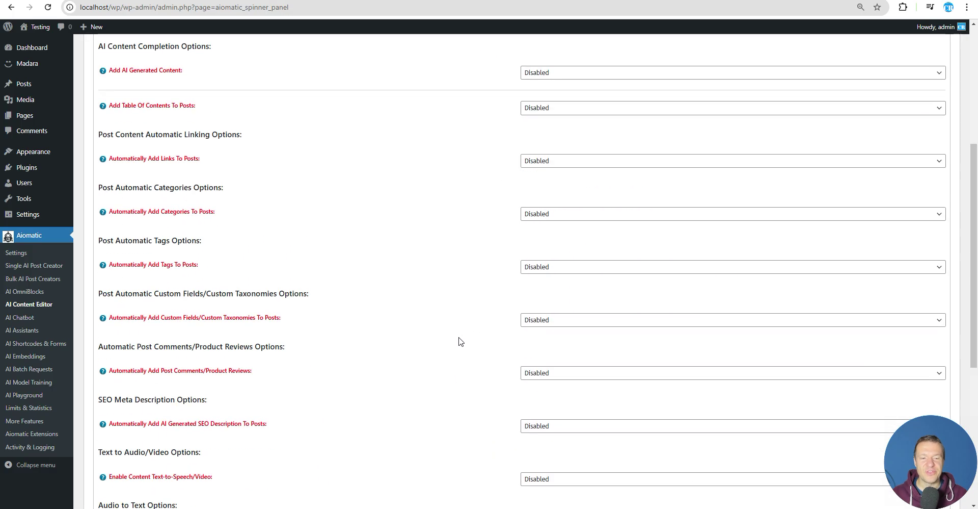
scroll(461, 331, "down", 15)
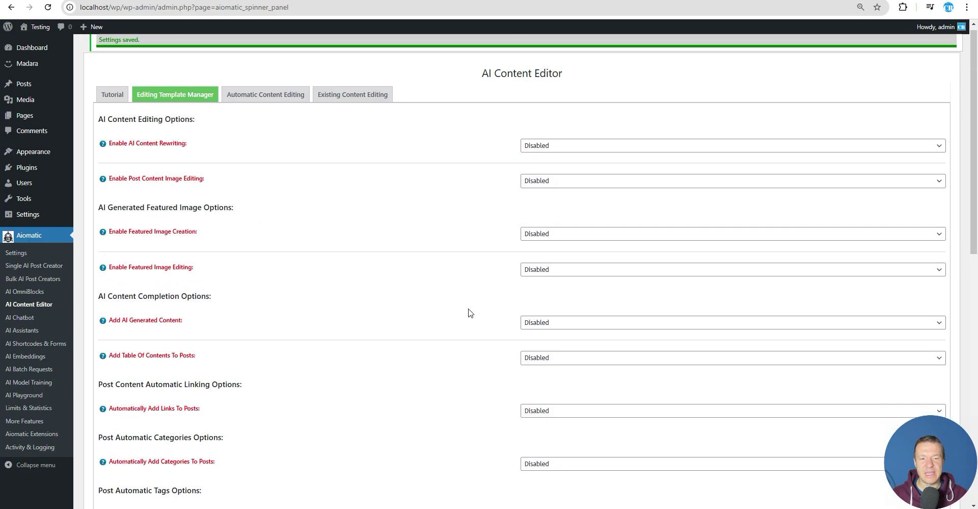
scroll(326, 260, "down", 10)
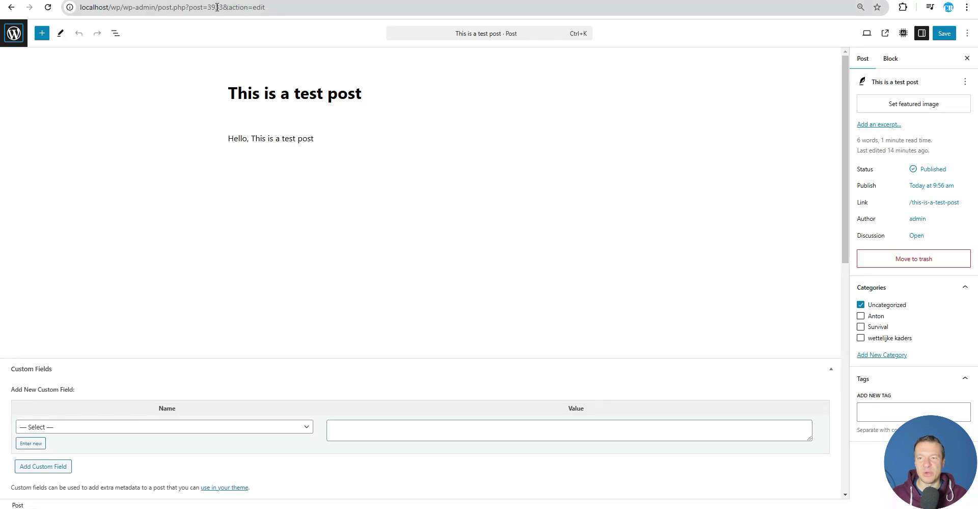
key("alt+Tab")
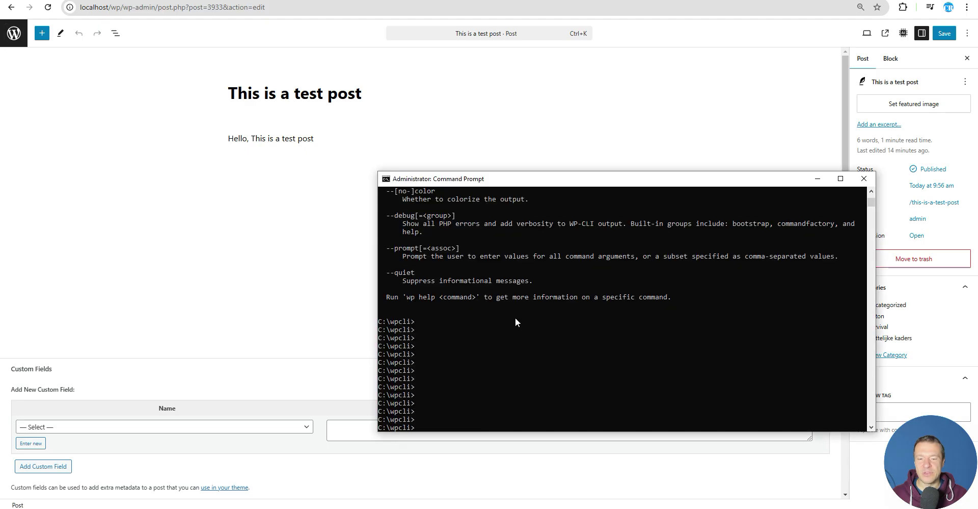
Step: Start the command "wp aiomatic-edit" in the Command Prompt, copying the command name from the available WP-CLI commands list
type("wp")
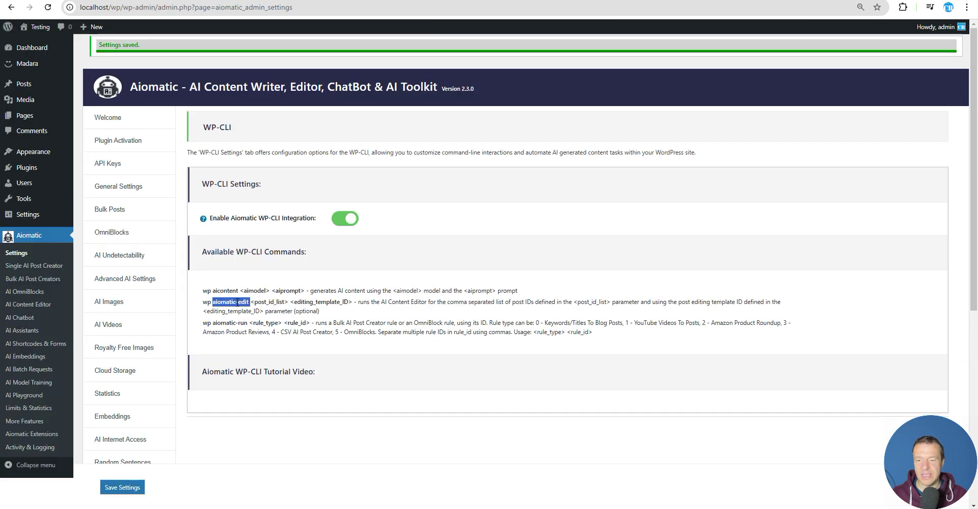
right_click(237, 302)
left_click(251, 314)
key("alt+Tab")
key("ctrl+v")
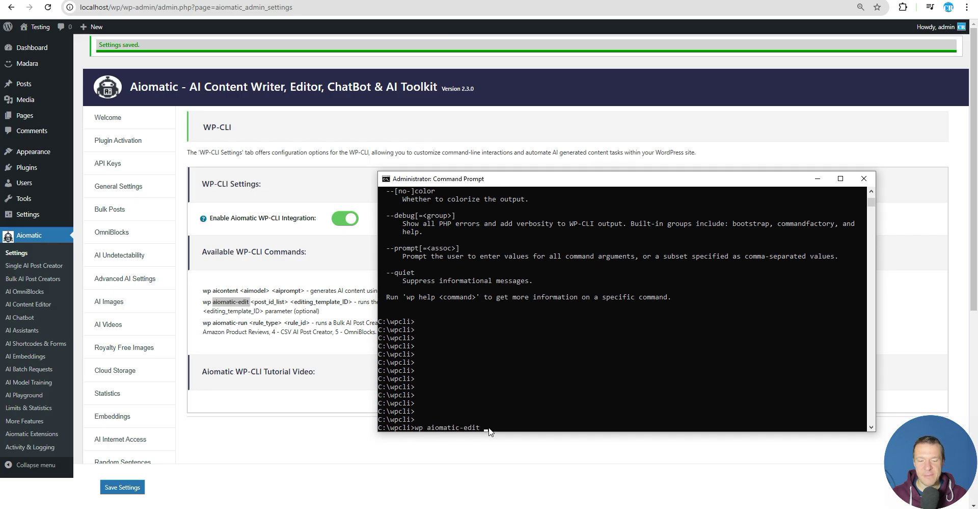
Step: Review the aiomatic-edit parameters, and add the test post's ID 3933, copied from its edit URL, to the command
left_click(289, 303)
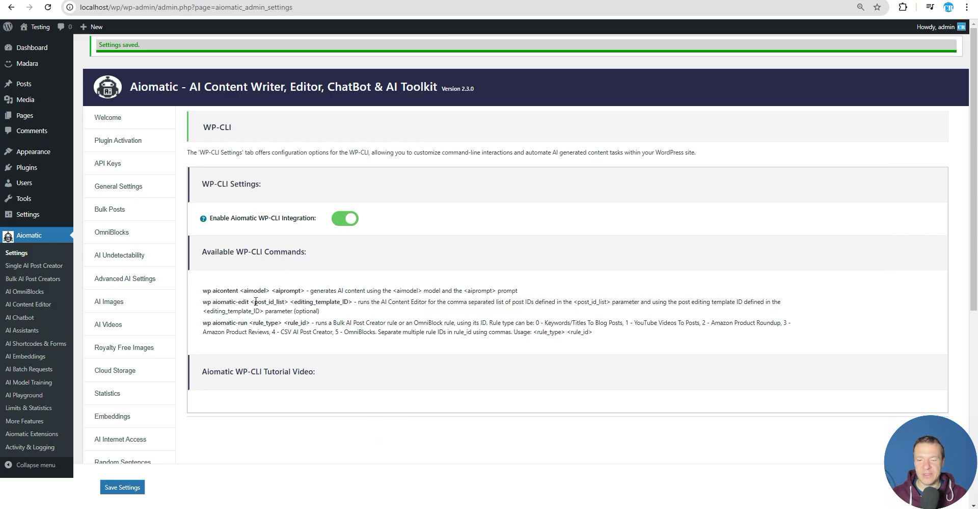
left_click_drag(256, 301, 284, 302)
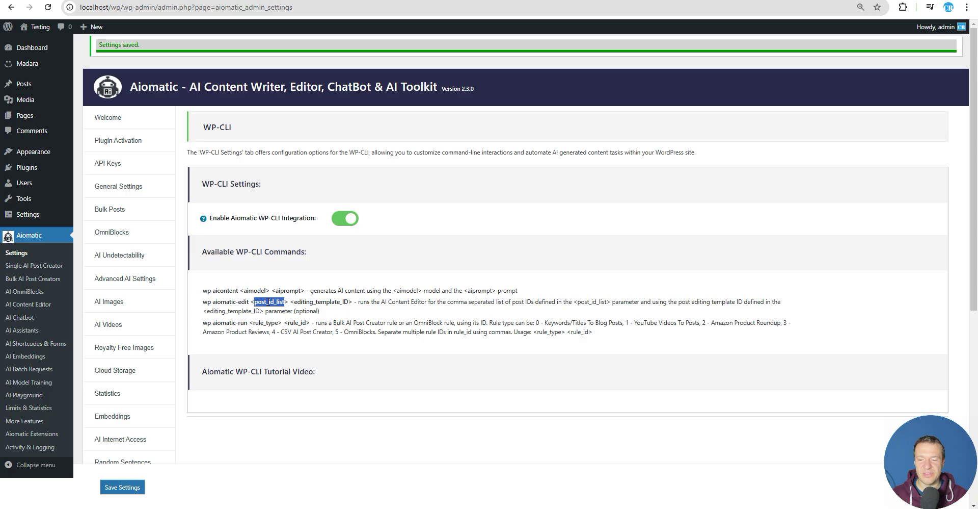
double_click(306, 302)
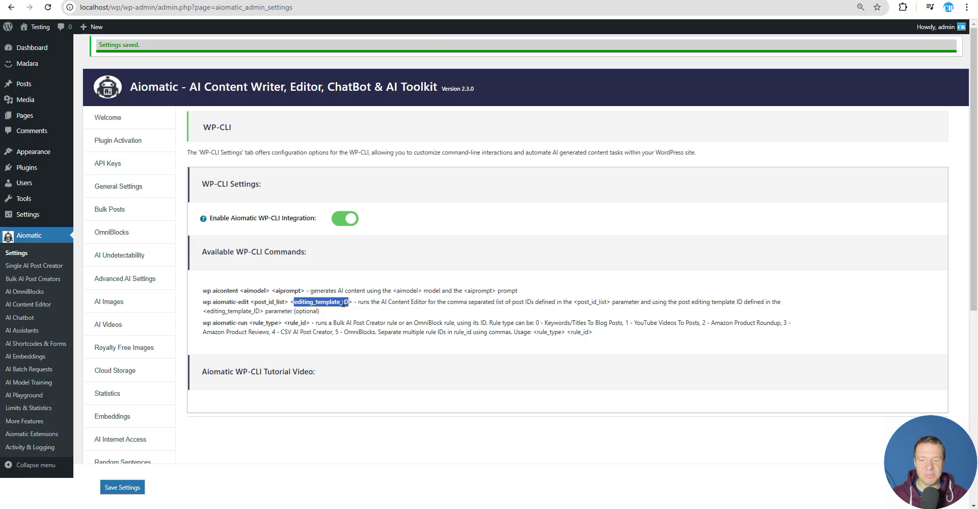
double_click(270, 301)
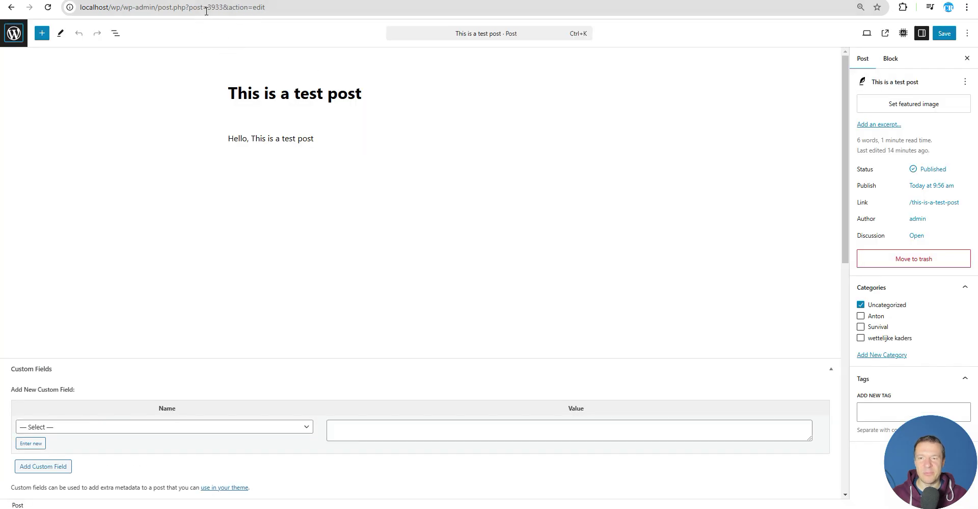
double_click(215, 7)
right_click(217, 14)
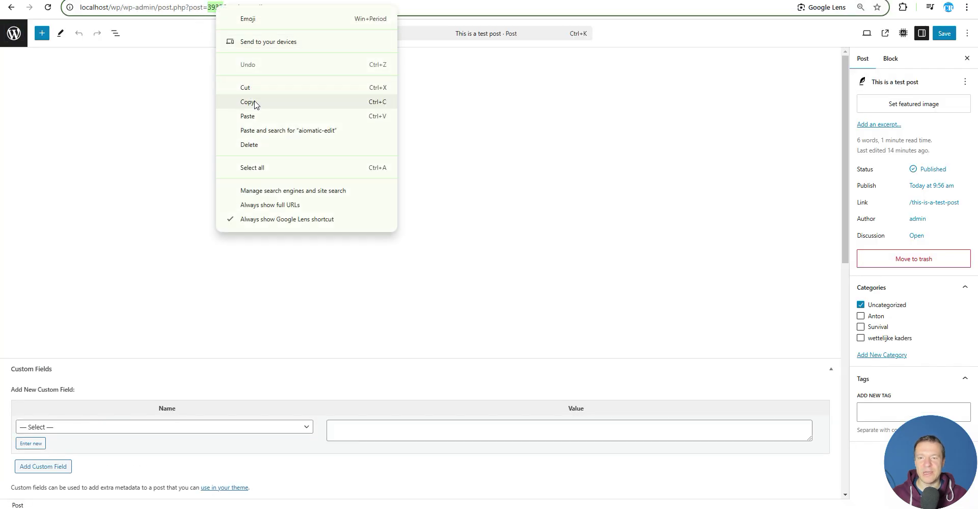
left_click(247, 103)
left_click(48, 7)
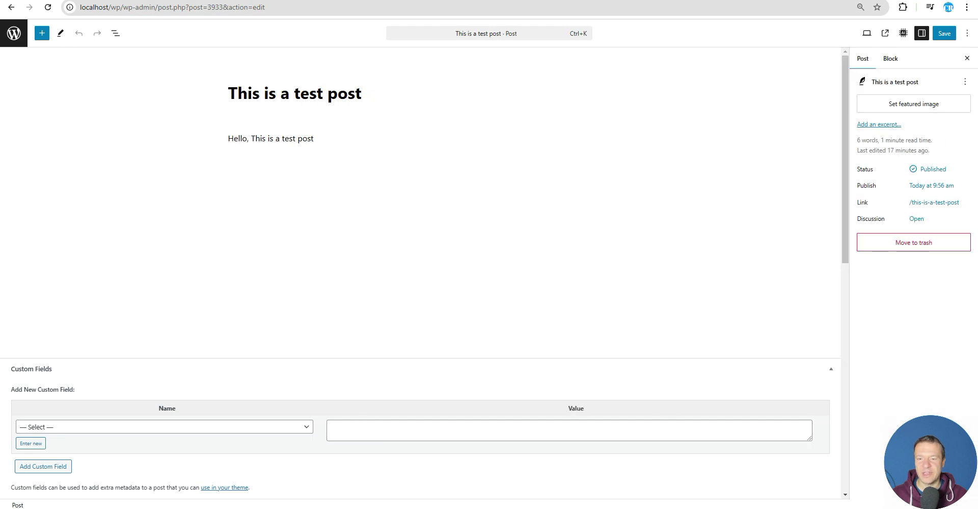
key("alt+Tab")
key("ctrl+v")
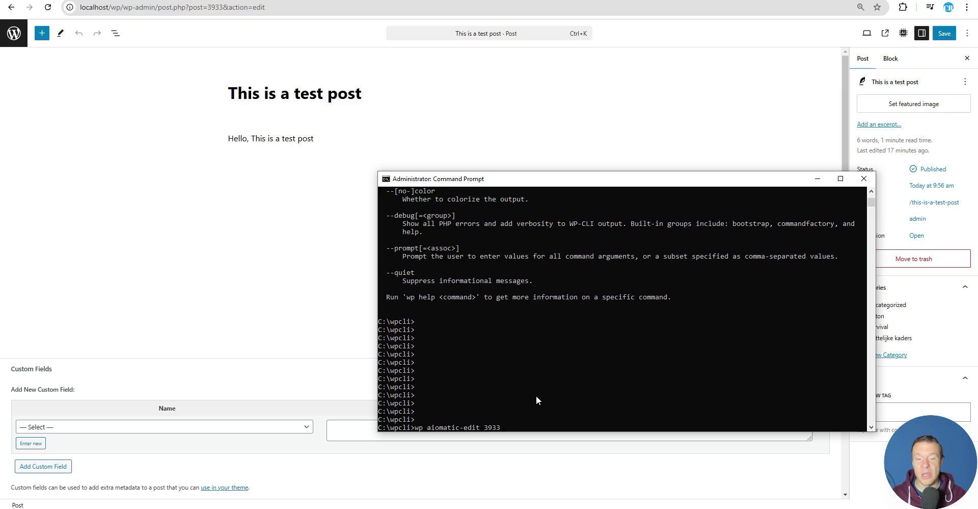
type(",393")
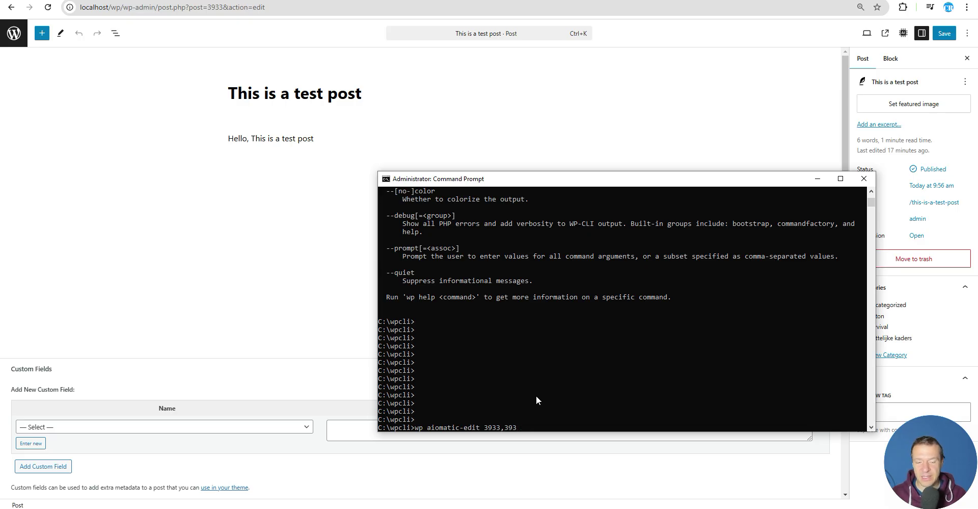
type("4,3935")
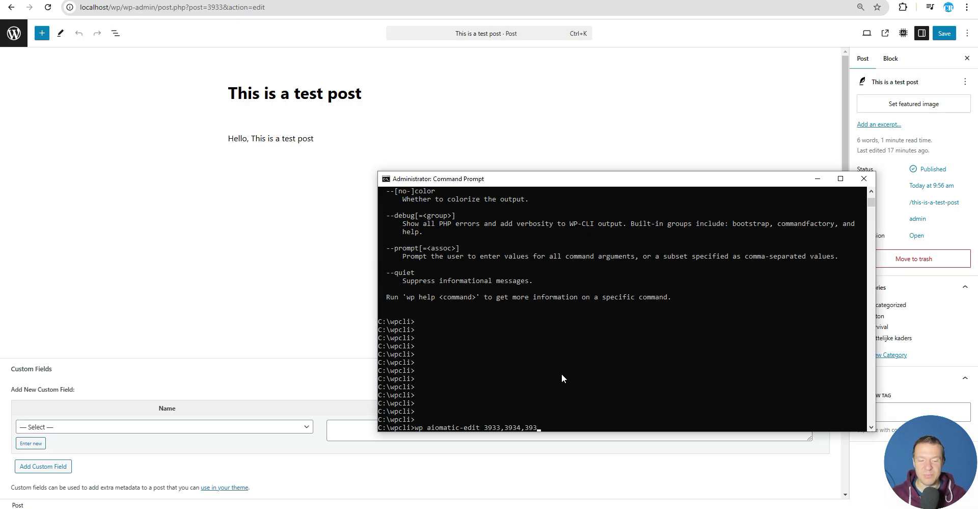
key("BackSpace")
key("BackSpace")
key("BackSpace")
key("BackSpace")
key("BackSpace")
key("BackSpace")
key("BackSpace")
key("BackSpace")
key("BackSpace")
key("BackSpace")
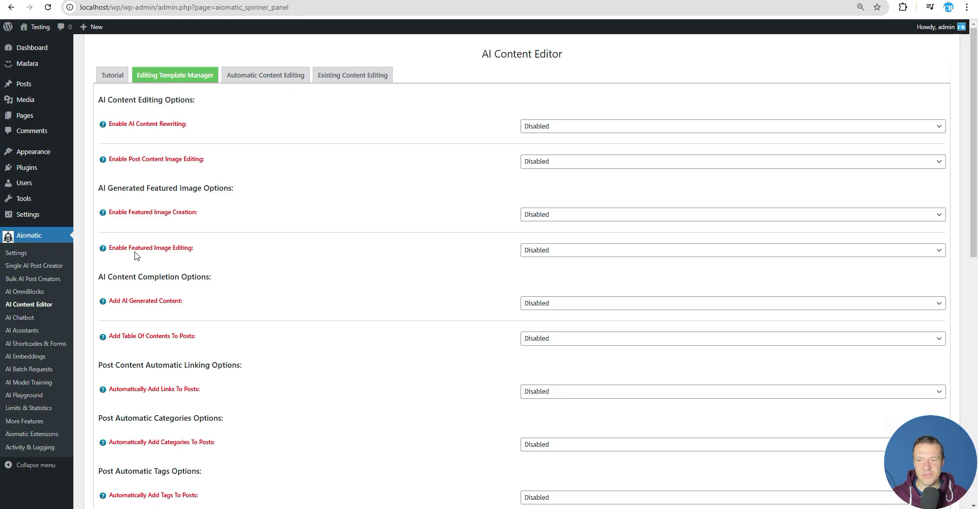
Step: Reload the AI Content Editor page and check the ID of the saved Translators template
key("alt+Tab")
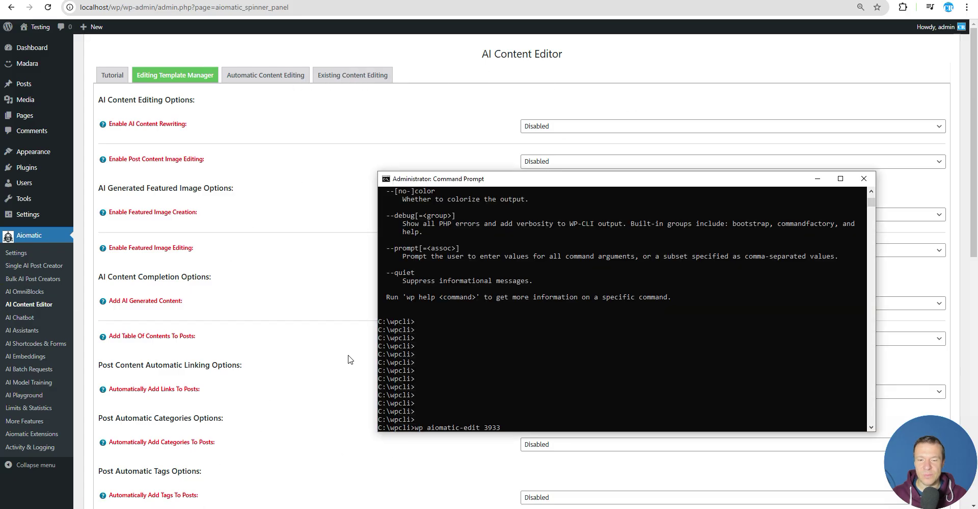
left_click(368, 132)
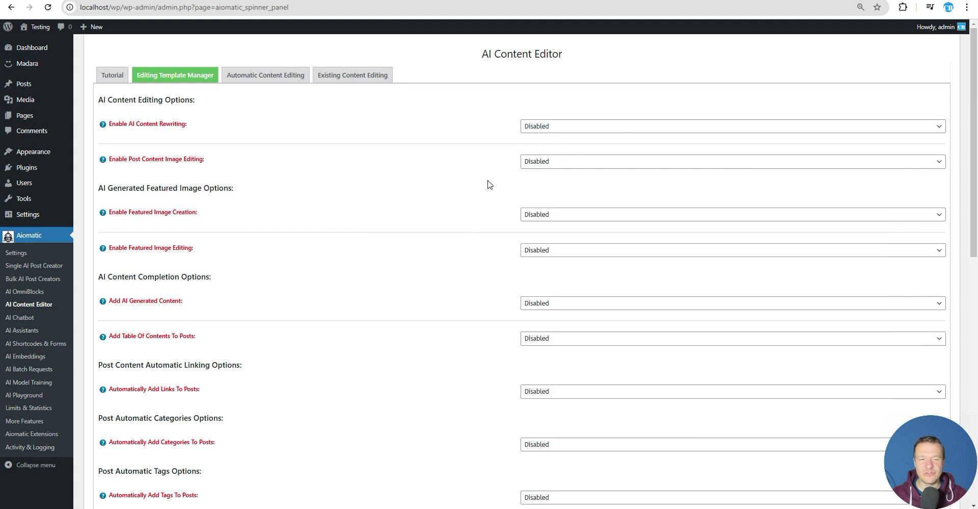
scroll(482, 293, "down", 6)
scroll(483, 293, "down", 5)
left_click(527, 379)
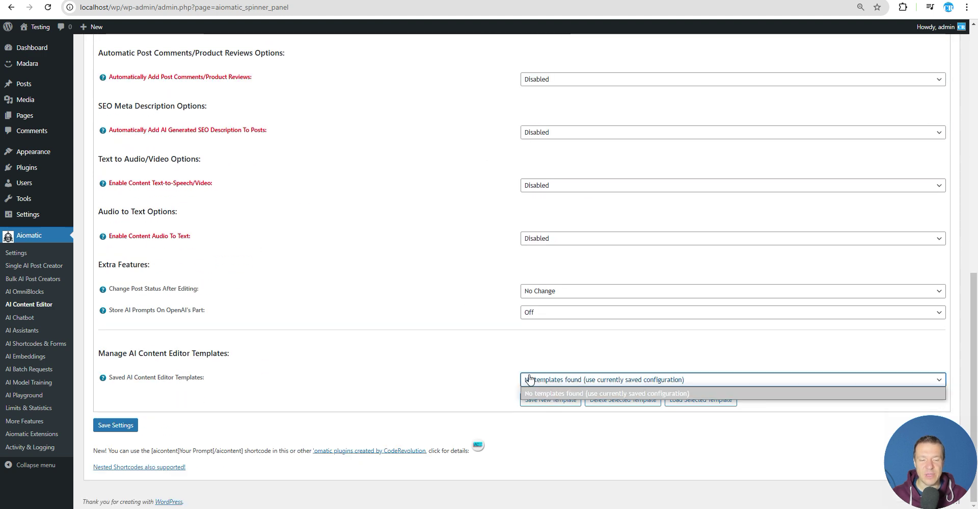
left_click(476, 382)
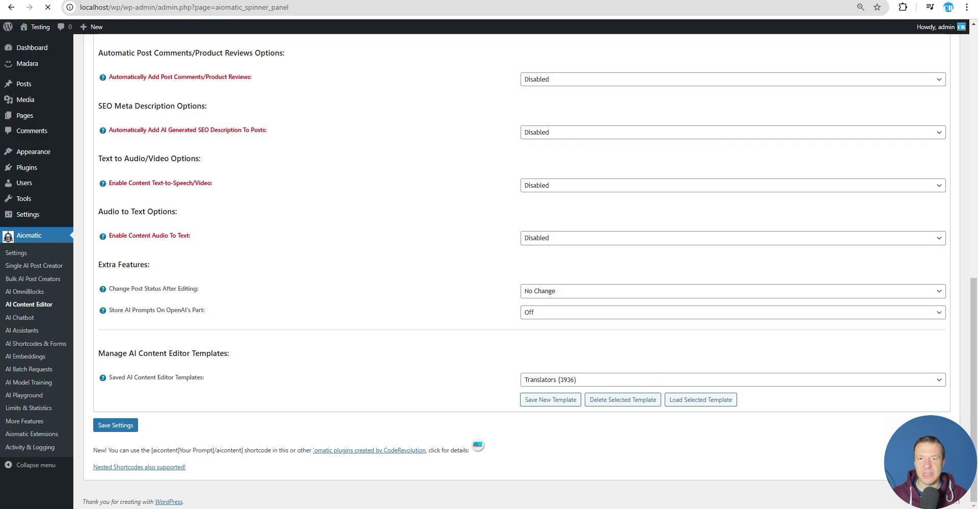
left_click(47, 7)
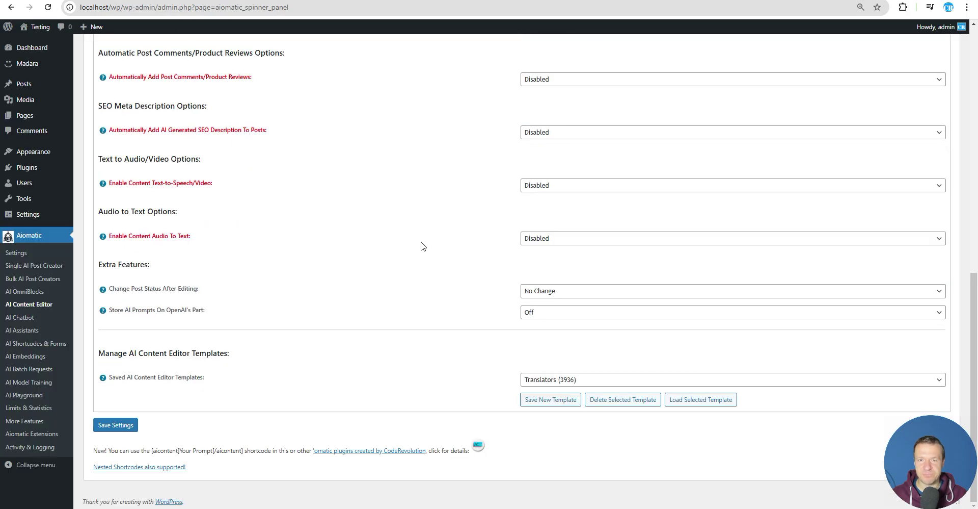
left_click(557, 379)
left_click(542, 383)
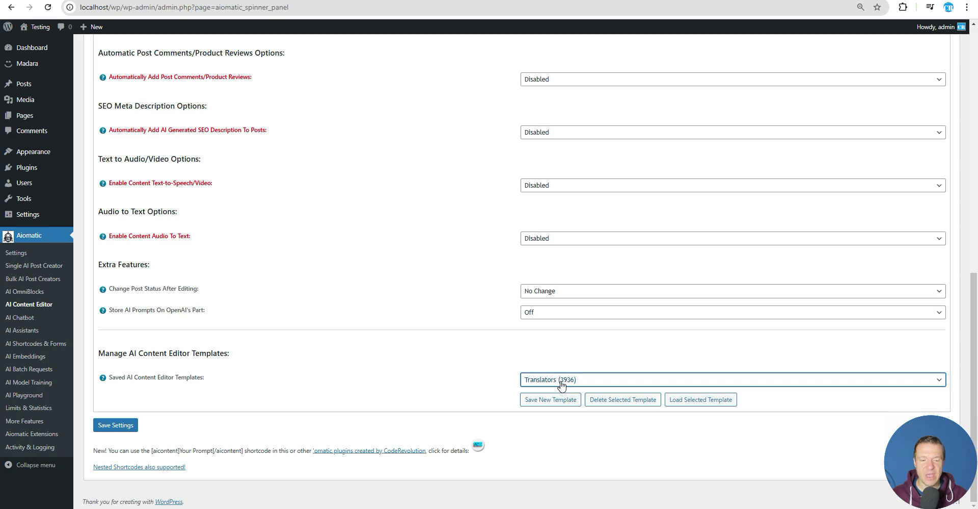
Step: Add the Translators template ID 3936 after the post ID in the aiomatic-edit command
left_click(235, 507)
type("3")
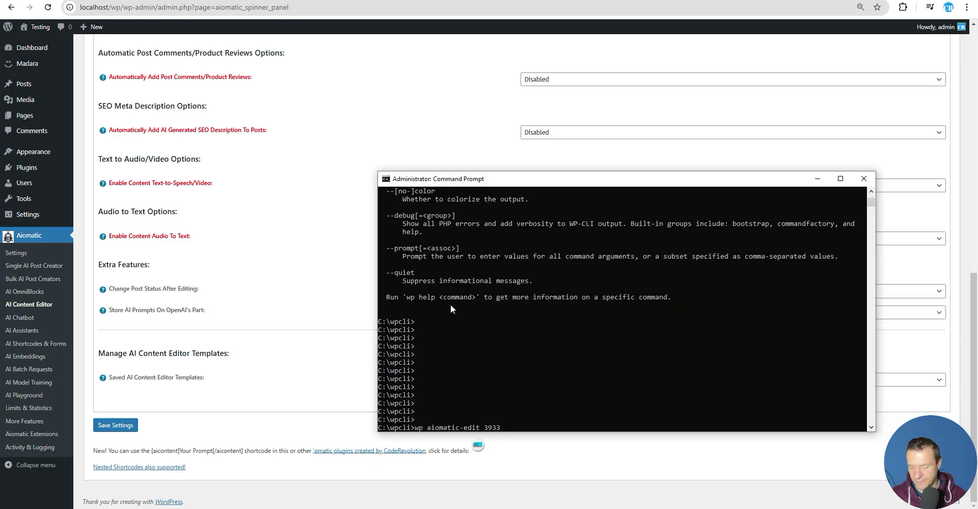
type("93")
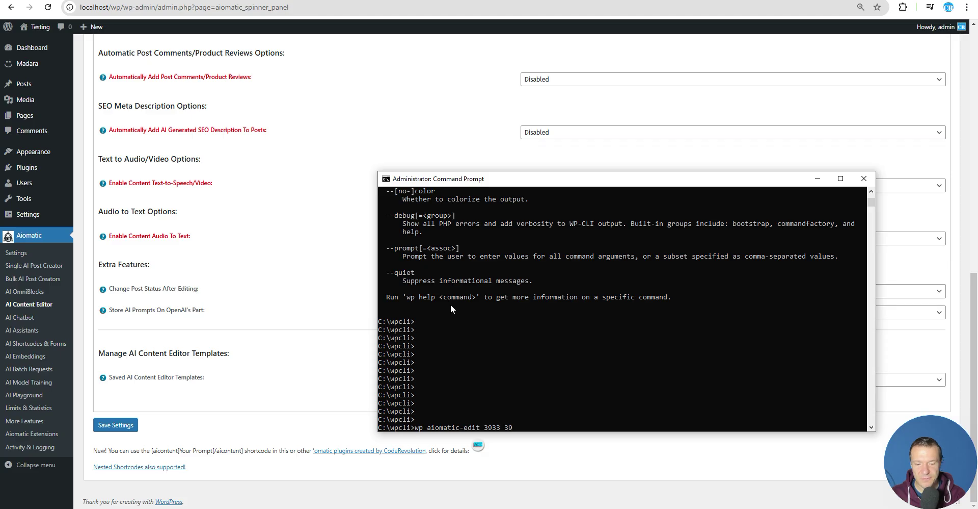
type("6")
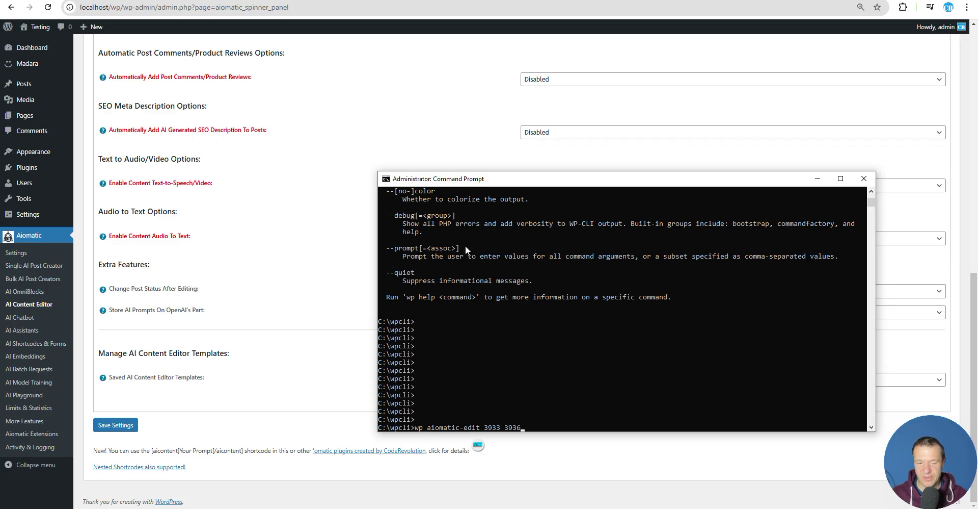
Step: Run "wp aiomatic-edit 3933 3936" and reload the test post's editor to check the translated title and content
left_click_drag(493, 179, 504, 94)
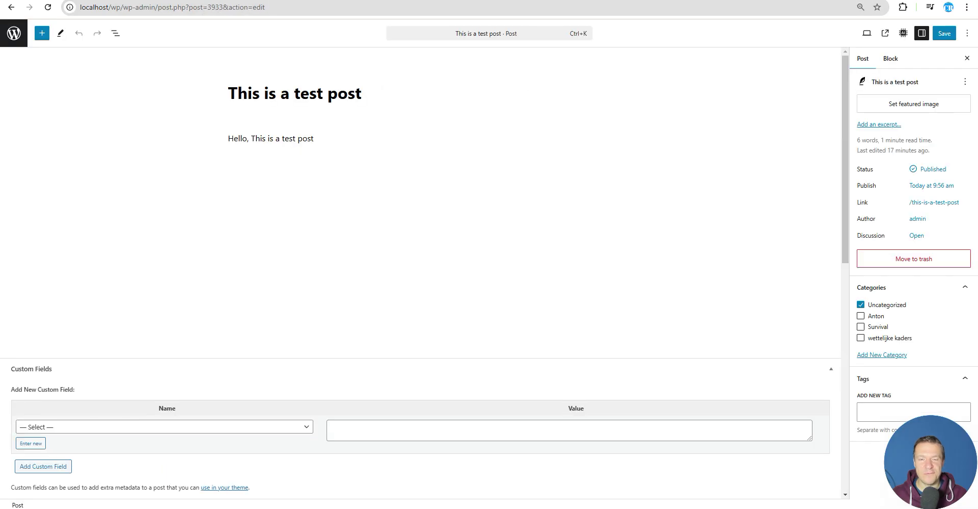
key("alt+Tab")
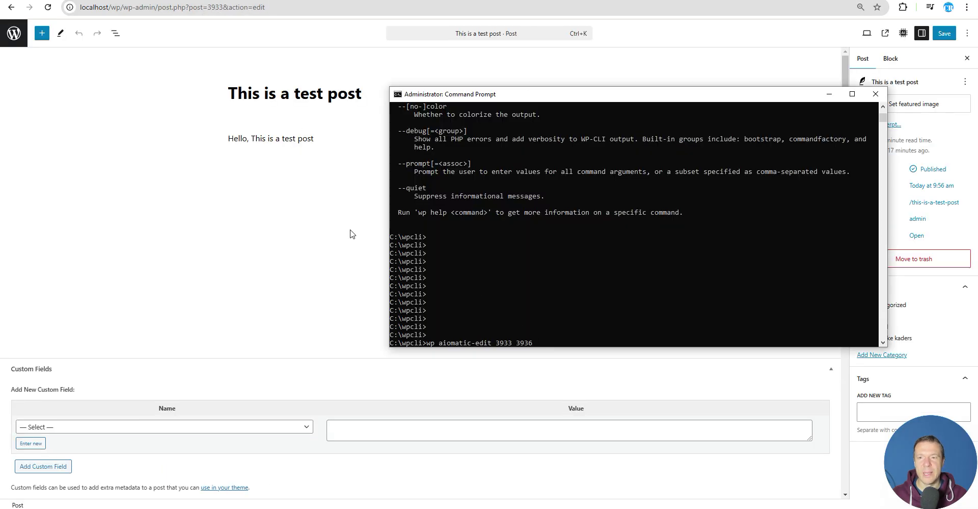
left_click(453, 252)
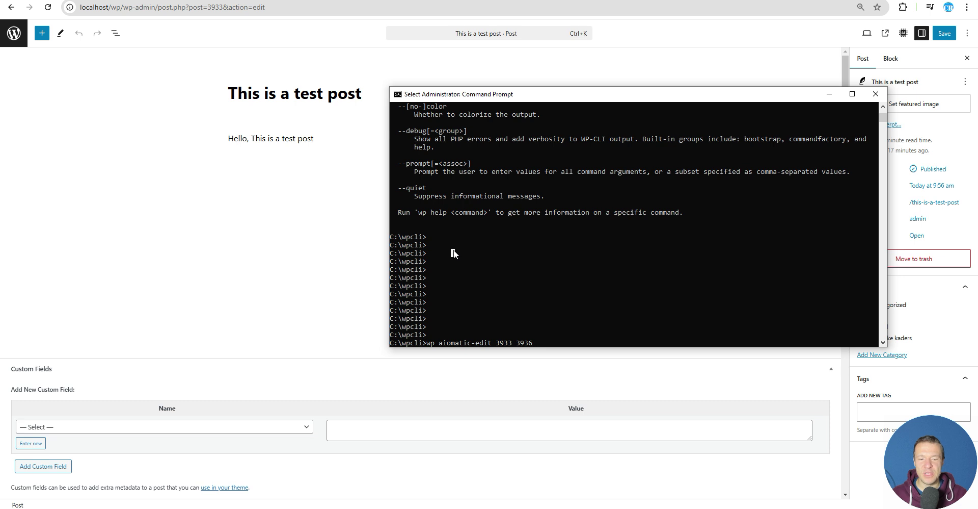
key("Escape")
left_click(515, 271)
key("Escape")
scroll(515, 271, "down", 2)
scroll(523, 286, "down", 1)
left_click(528, 271)
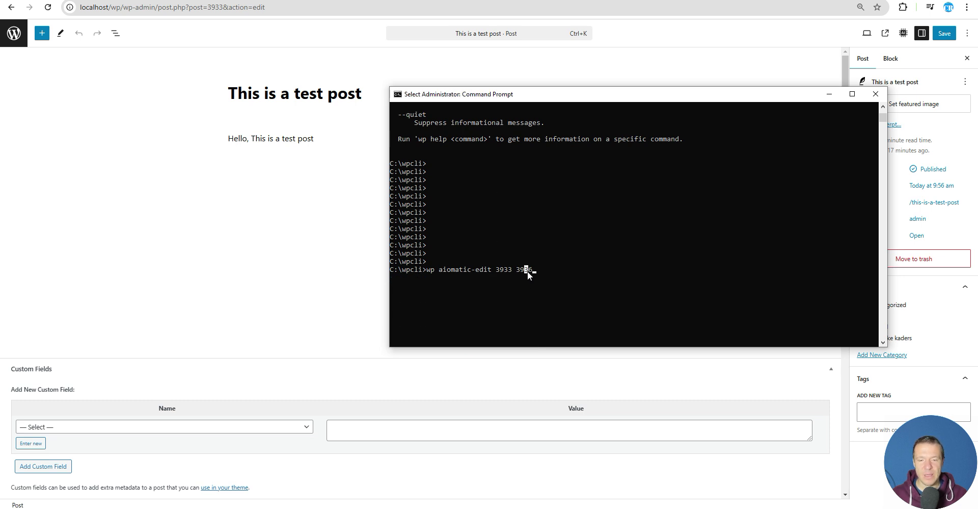
key("Escape")
left_click(530, 268)
key("Escape")
key("Return")
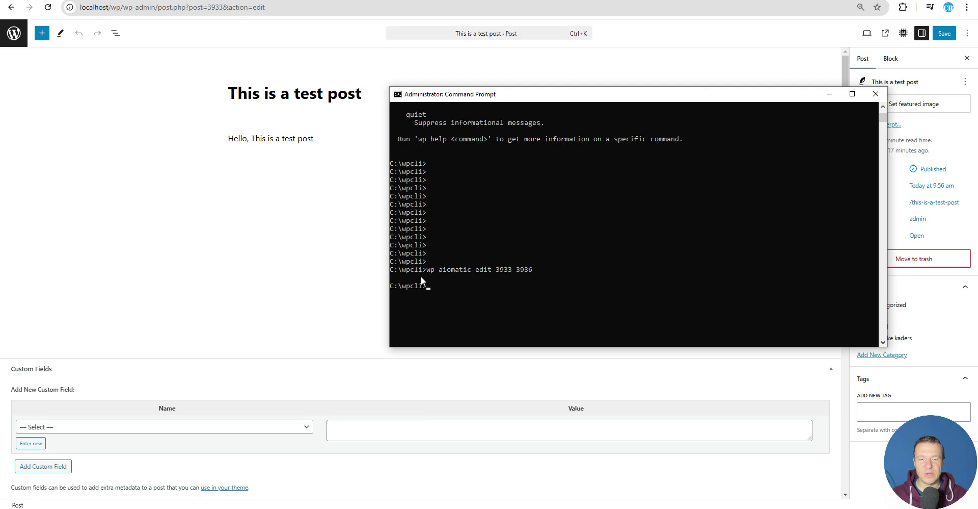
left_click(47, 8)
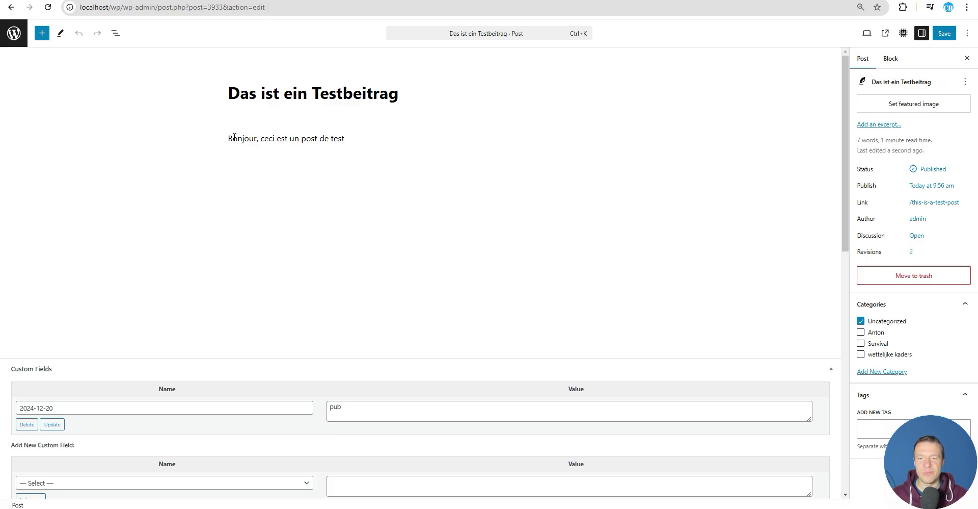
Step: Review the current AI Content Editor options against the template ID used in the aiomatic-edit command
key("alt+Tab")
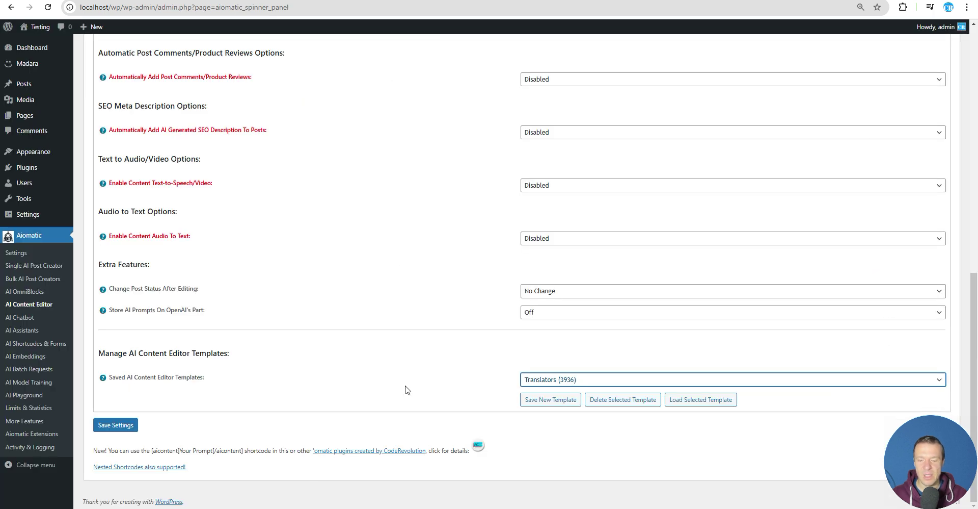
scroll(397, 361, "up", 4)
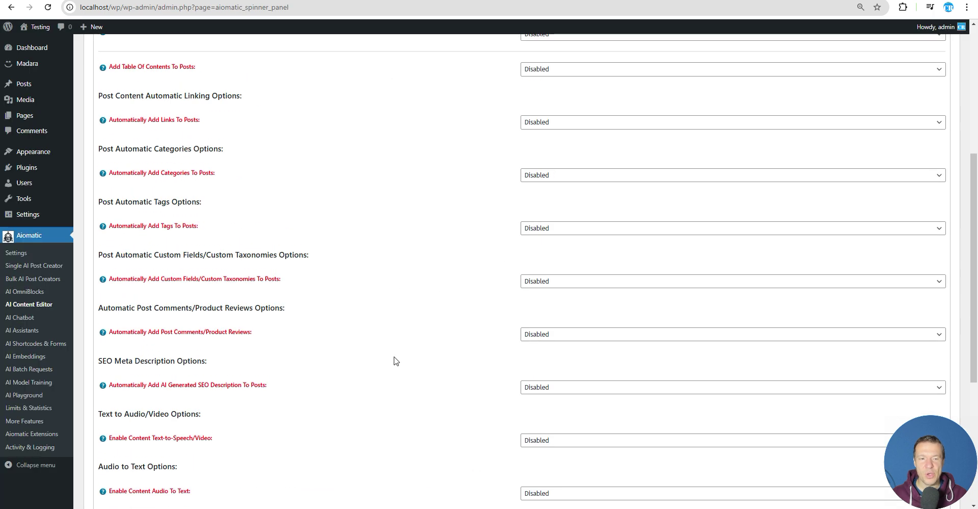
key("alt+Tab")
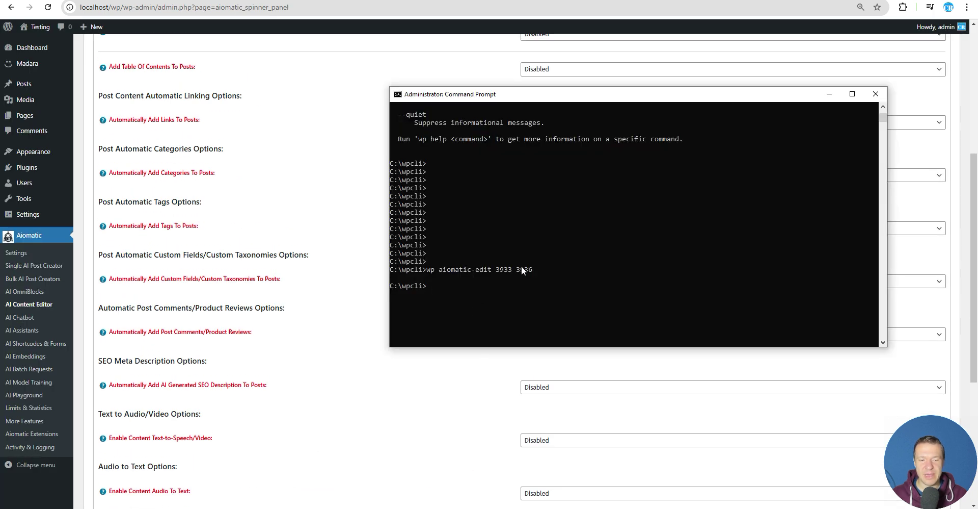
left_click(339, 148)
scroll(402, 215, "up", 5)
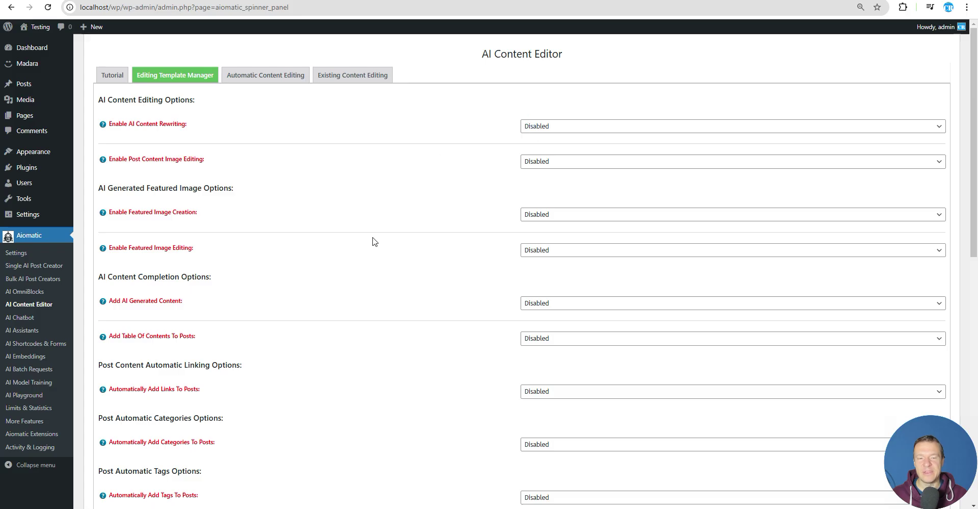
scroll(371, 240, "down", 6)
scroll(372, 306, "up", 6)
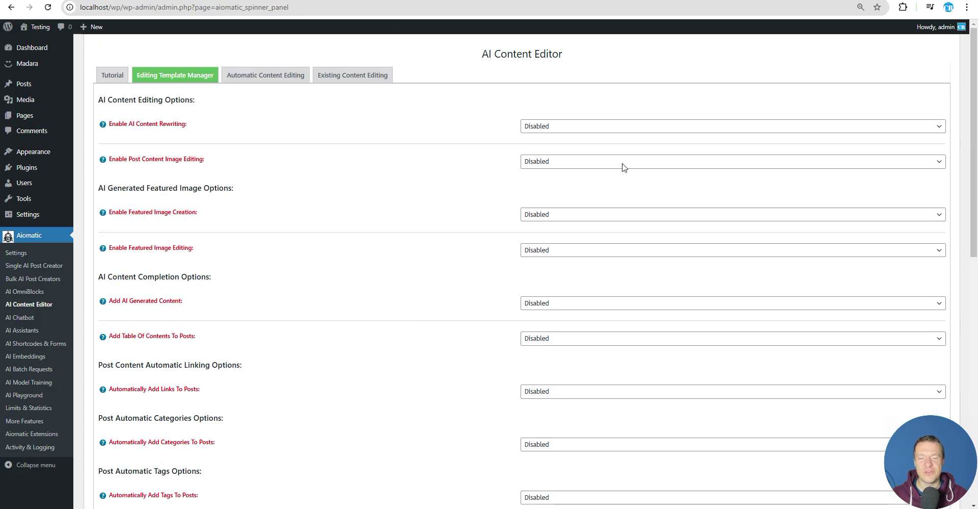
Step: Strip the IDs from the recalled aiomatic-edit command in the Command Prompt and select the aiomatic-run name in the WP-CLI settings
key("alt+Tab")
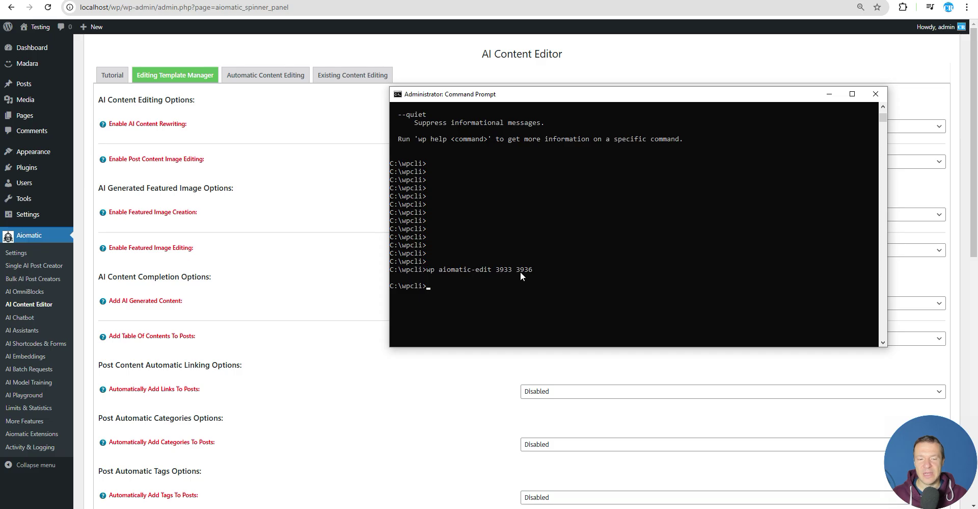
key("Up")
key("BackSpace")
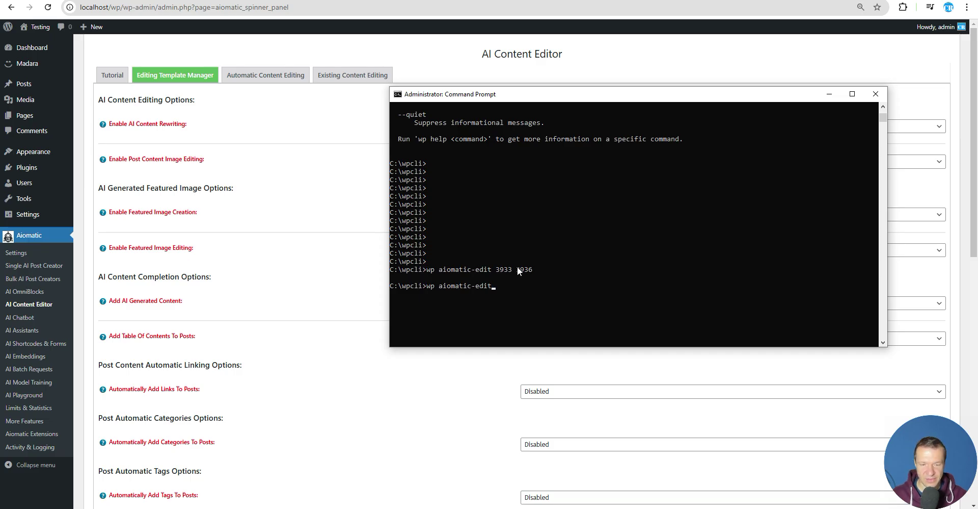
key("BackSpace")
key("BackSpace")
key("BackSpace")
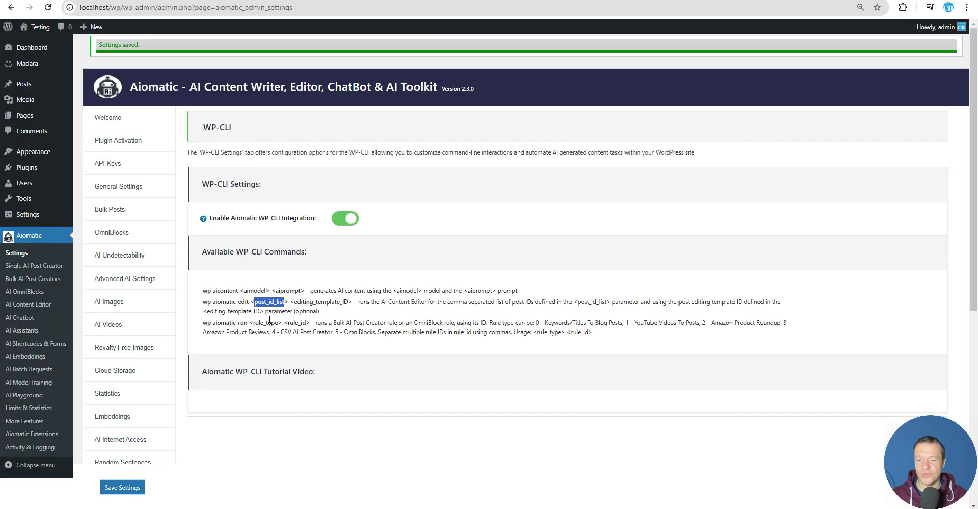
left_click_drag(213, 323, 249, 324)
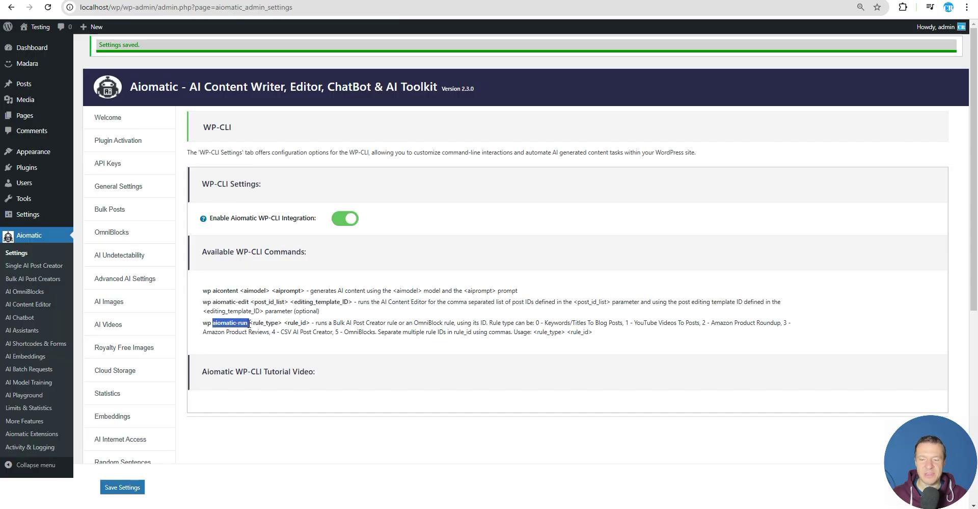
Step: Create and save an inactive title-based rule for "WordPress plugins in 2025" in the Bulk AI Post Creators
left_click(32, 279)
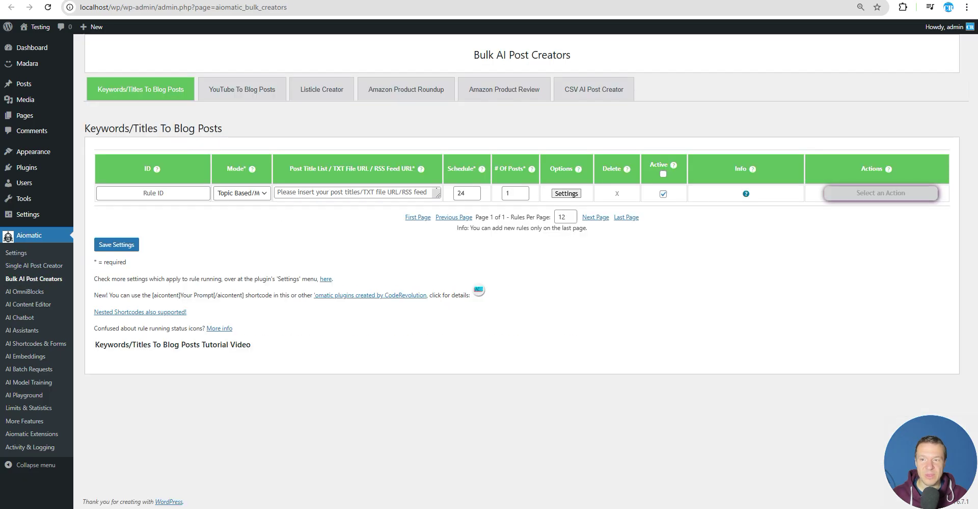
left_click(242, 193)
left_click(228, 213)
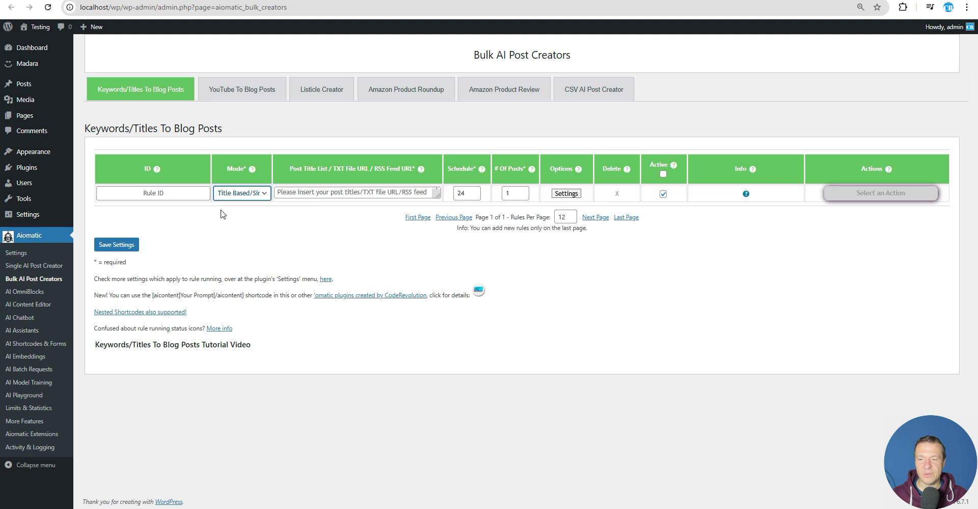
left_click(319, 192)
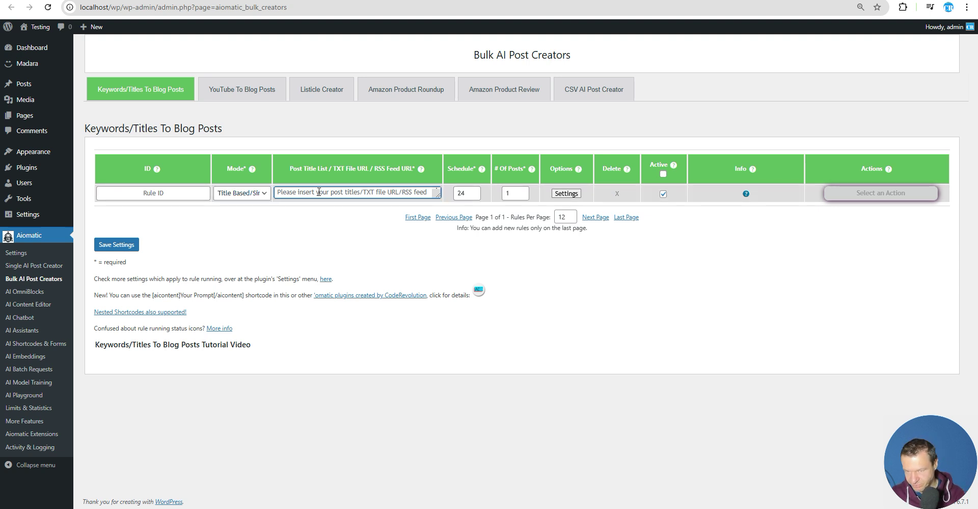
type("WordPress plugins in 2025")
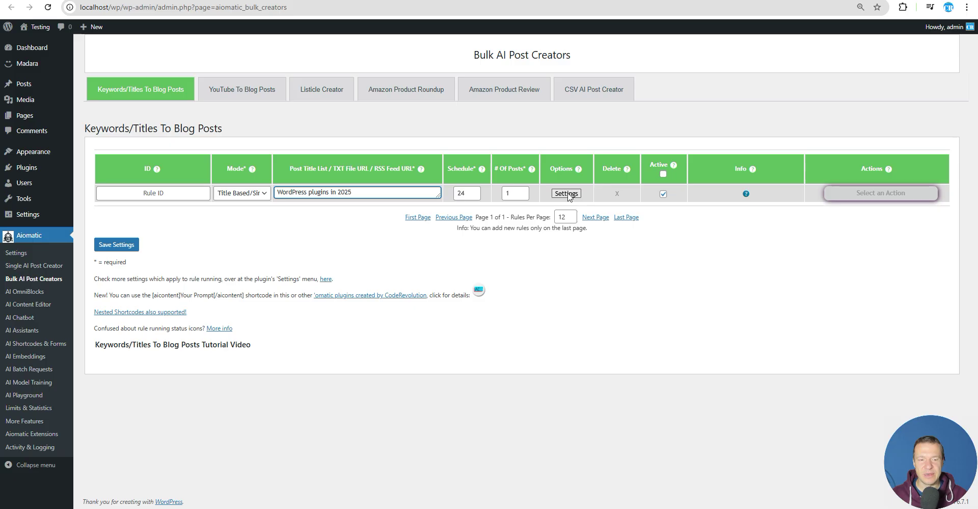
left_click(663, 194)
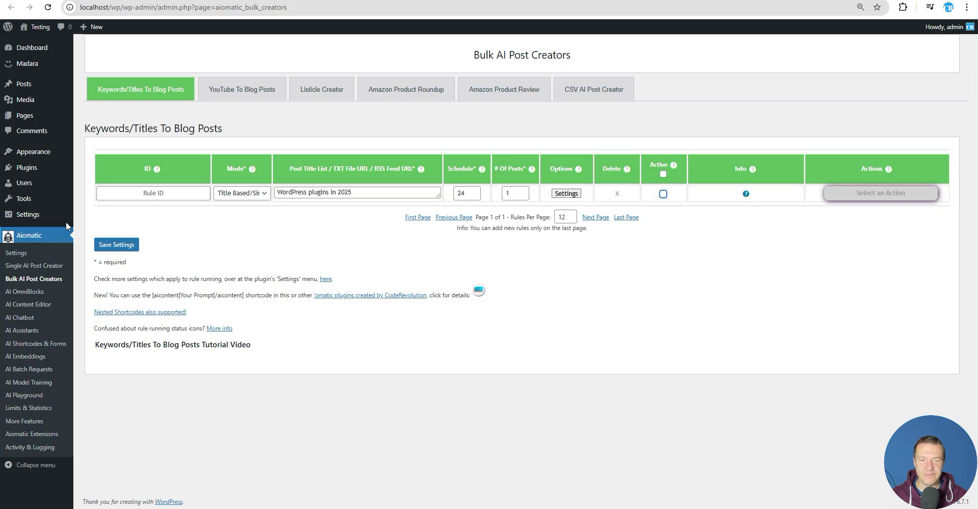
left_click(124, 245)
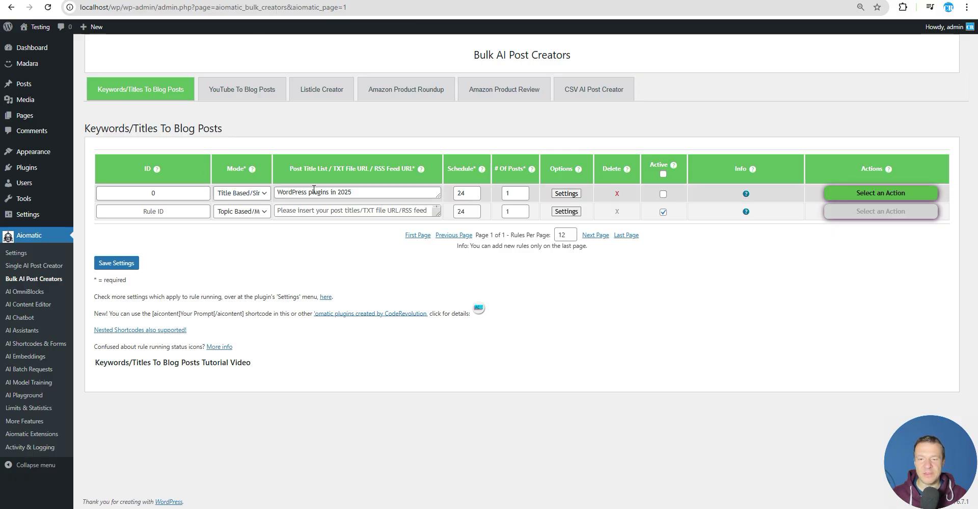
Step: Check the site's existing posts list and return to the WP-CLI command descriptions
left_click(37, 86)
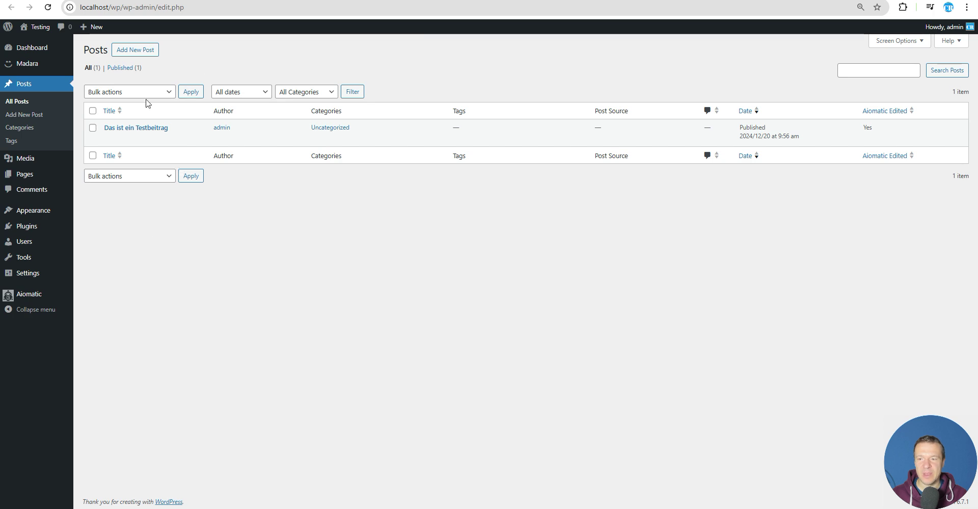
key("alt+Left")
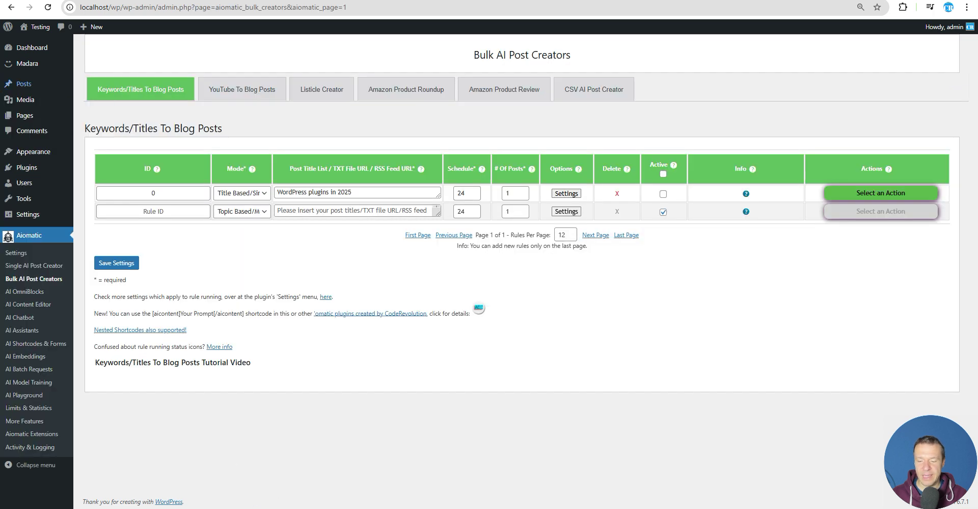
key("alt+Tab")
key("alt+Tab")
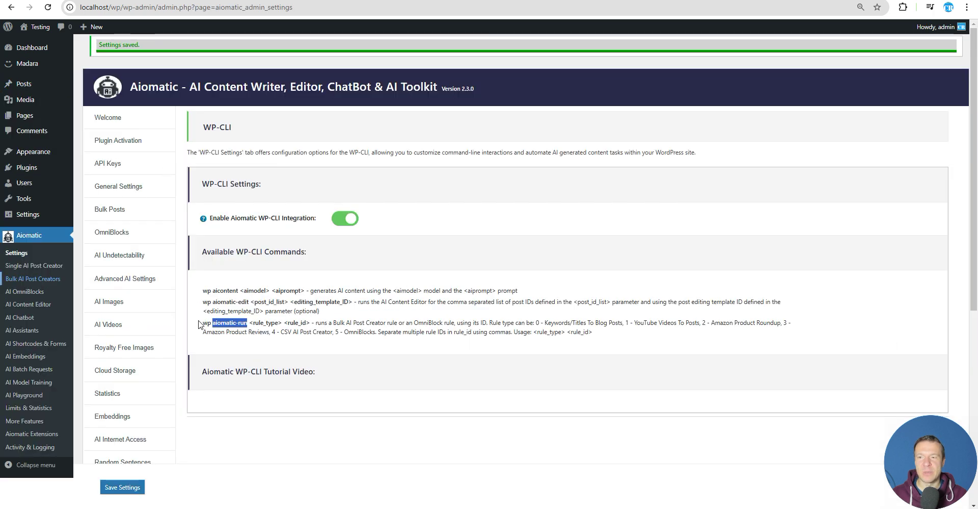
Step: Replace aiomatic-edit with aiomatic-run, copied from the WP-CLI settings, in the pending wp command
right_click(223, 325)
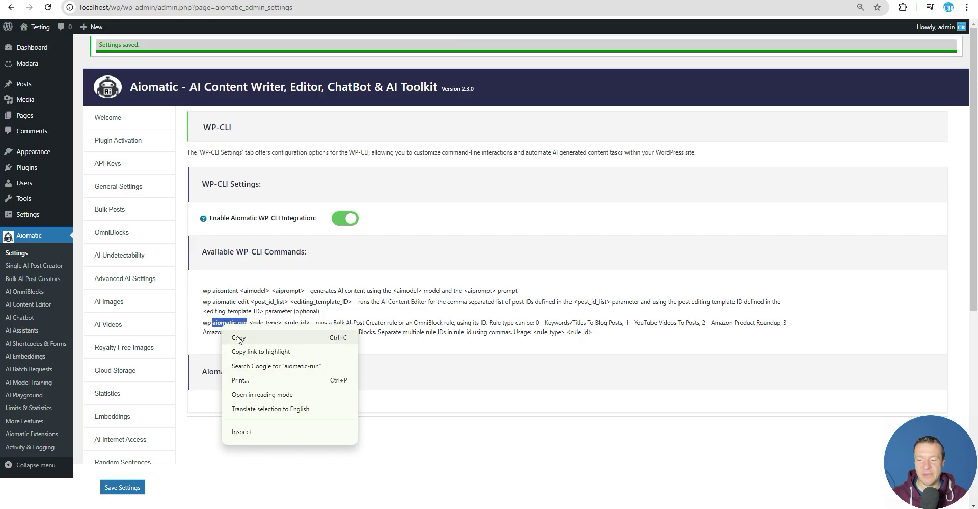
left_click(239, 337)
key("alt+Tab")
key("BackSpace")
key("BackSpace")
key("BackSpace")
key("BackSpace")
key("BackSpace")
key("BackSpace")
key("BackSpace")
key("BackSpace")
key("BackSpace")
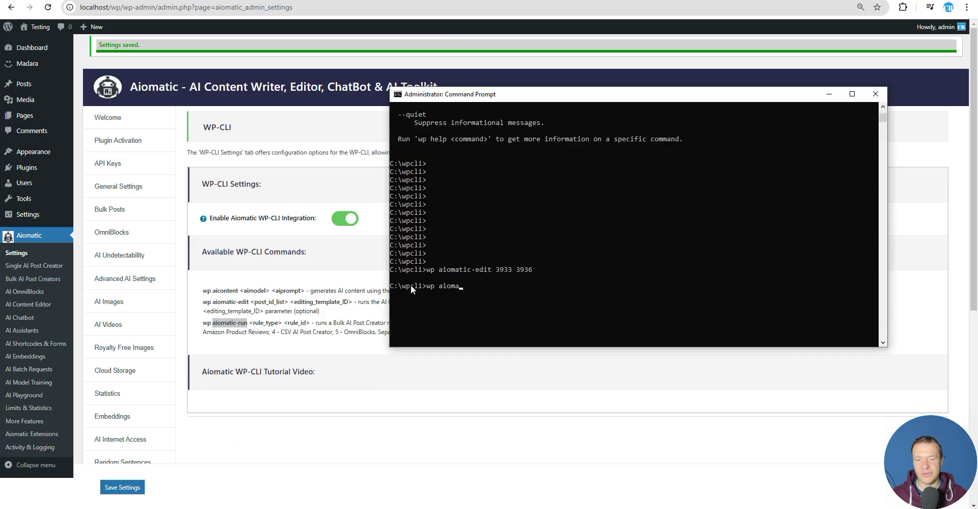
key("ctrl+v")
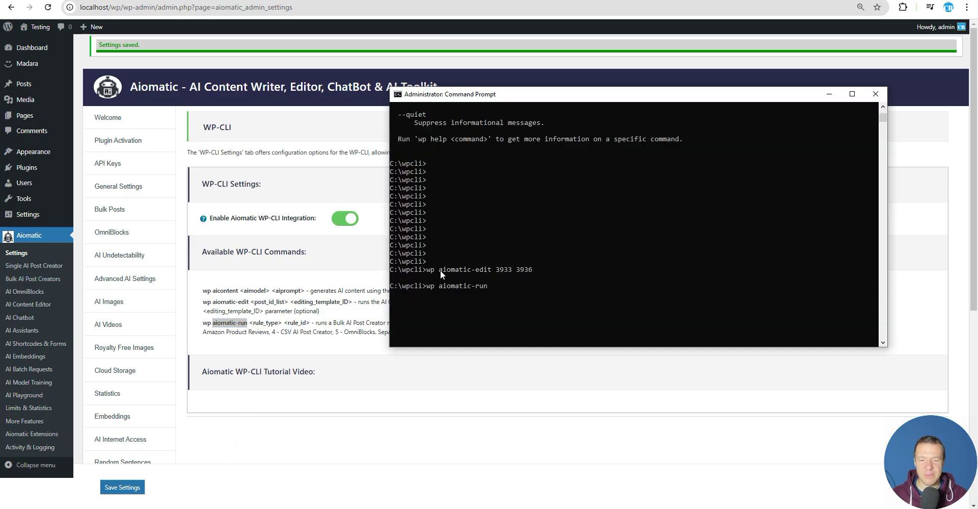
Step: Look up the rule type number for Keywords/Titles To Blog Posts and add 0 to the aiomatic-run command
left_click(254, 322)
left_click_drag(254, 322, 277, 323)
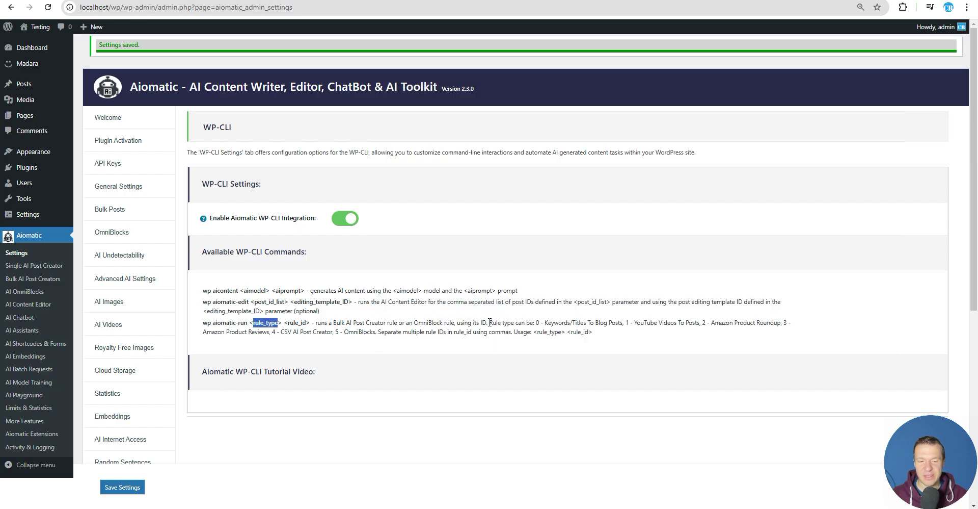
left_click_drag(490, 322, 534, 322)
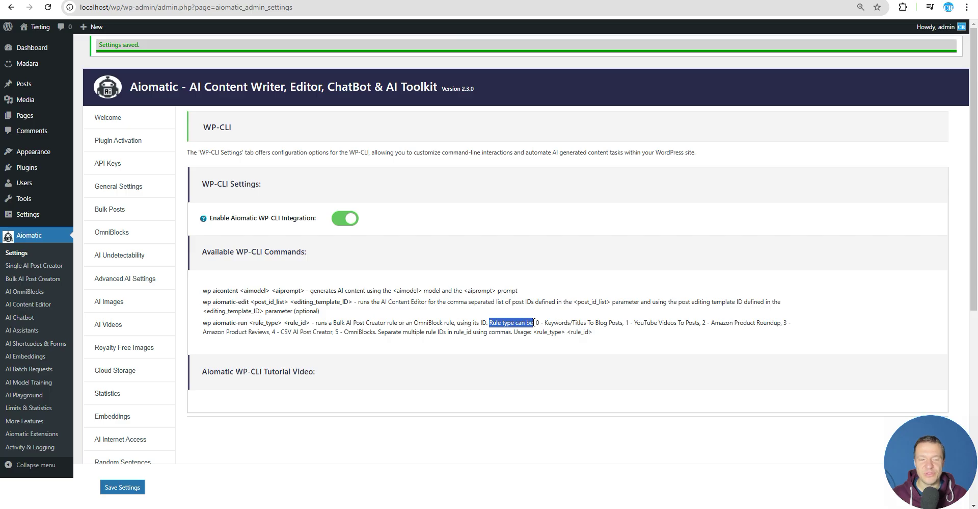
left_click(537, 322)
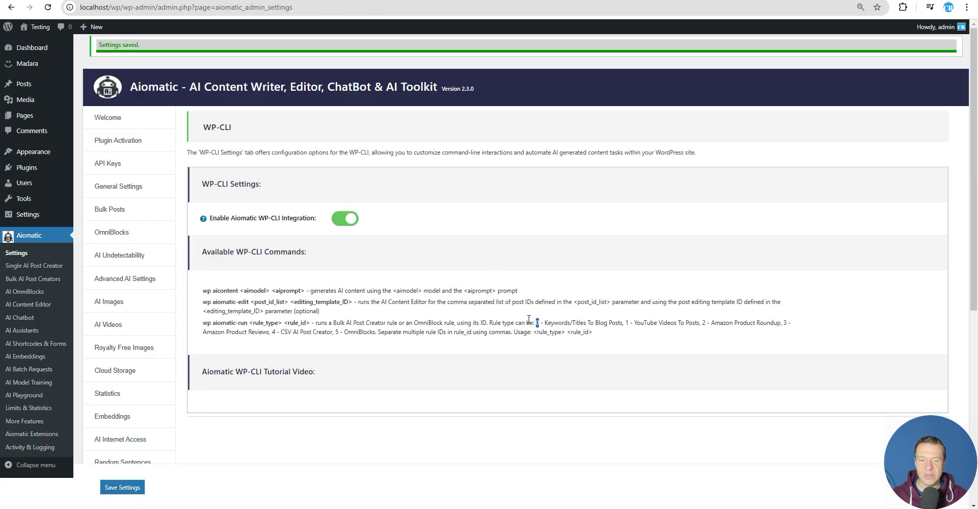
key("alt+Tab")
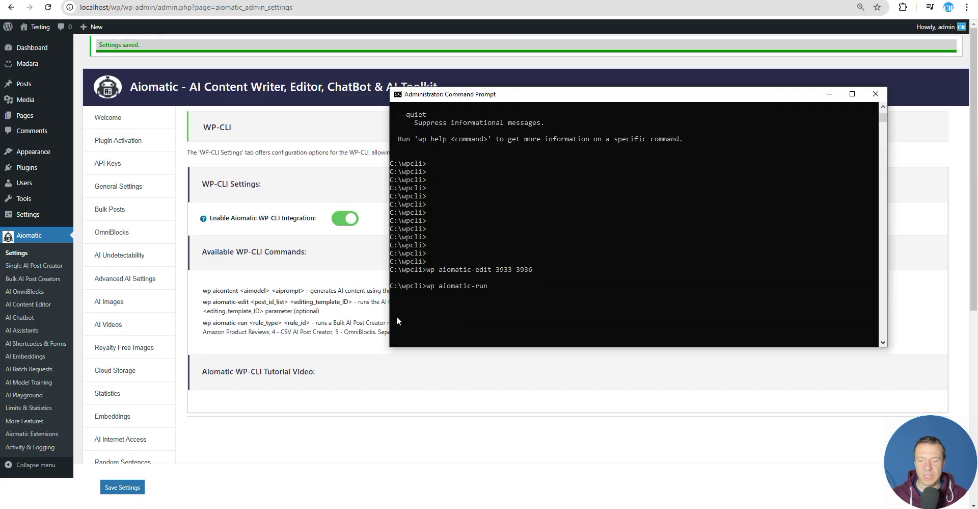
left_click(514, 270)
key("BackSpace")
key("BackSpace")
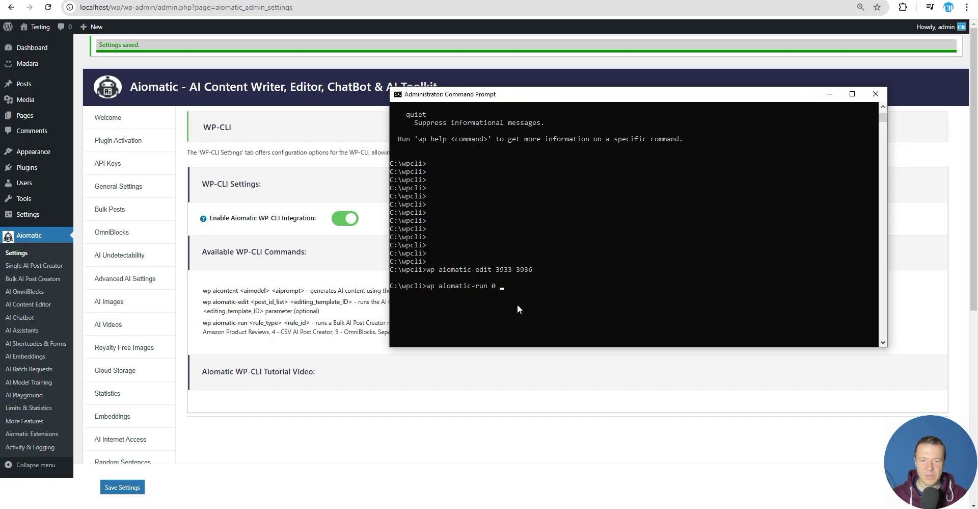
Step: Check the rule type and rule ID in the shortcode info of the "WordPress plugins in 2025" rule
left_click(34, 278)
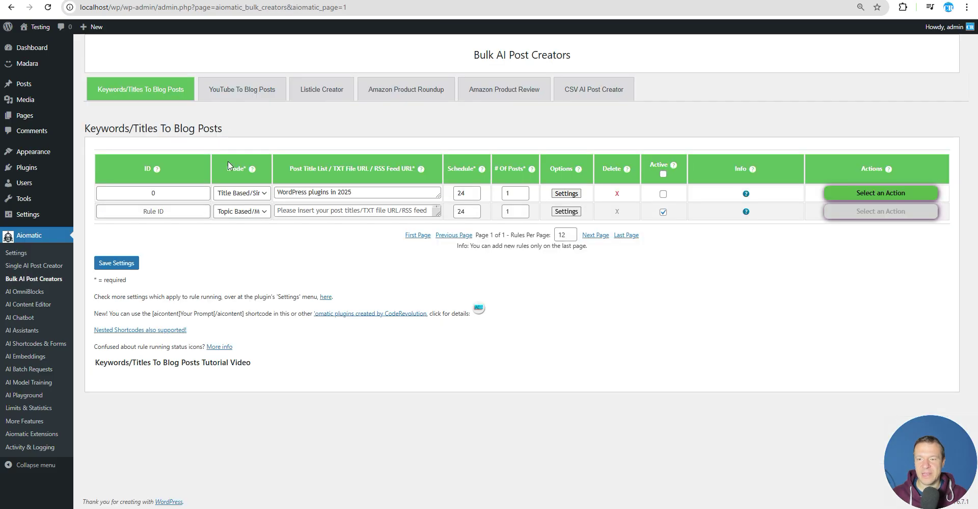
mouse_move(746, 194)
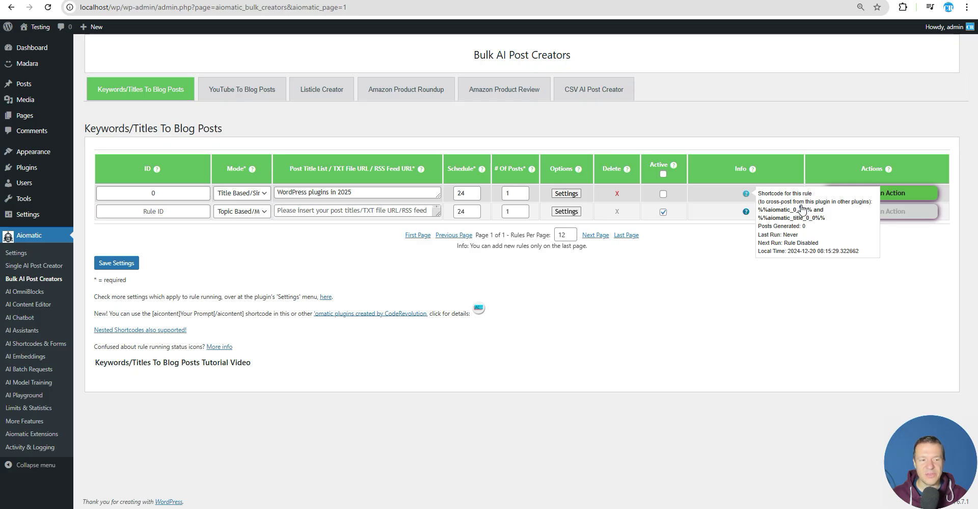
left_click_drag(800, 213, 793, 213)
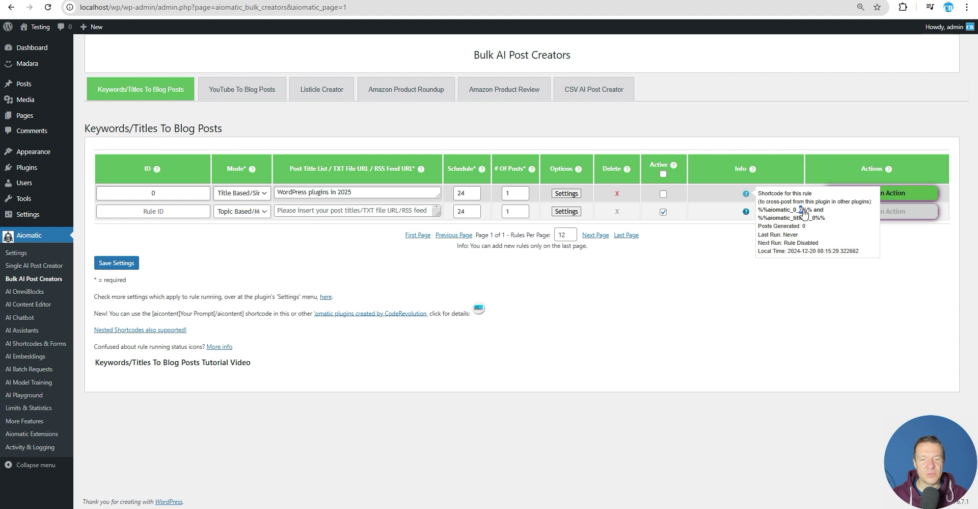
Step: Save an inactive topic-based rule for "Test" and check the rule type and ID in its shortcode info
left_click(238, 211)
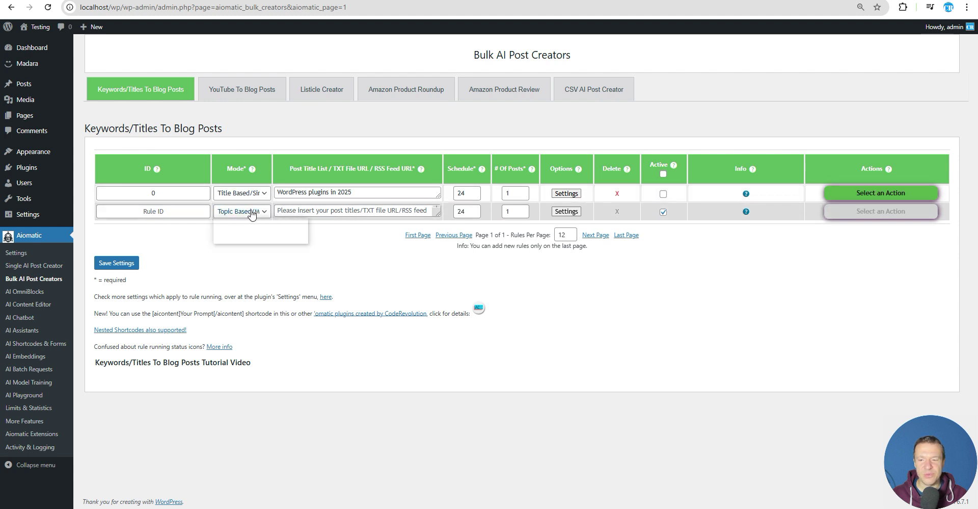
left_click(321, 213)
type("Test")
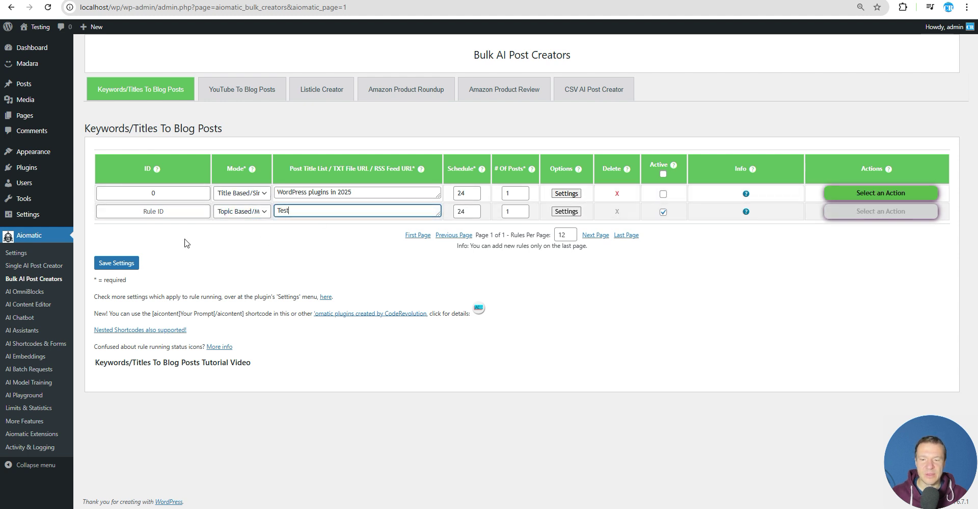
left_click(116, 263)
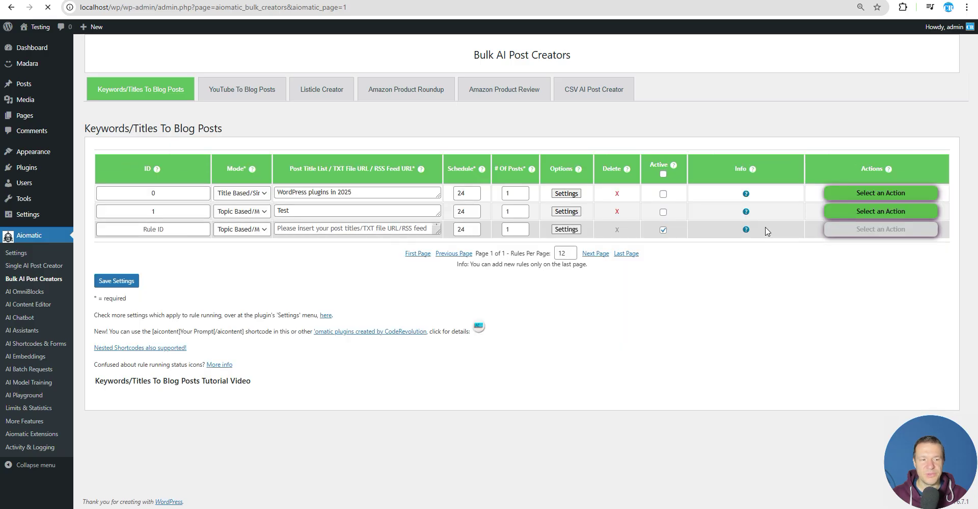
mouse_move(747, 212)
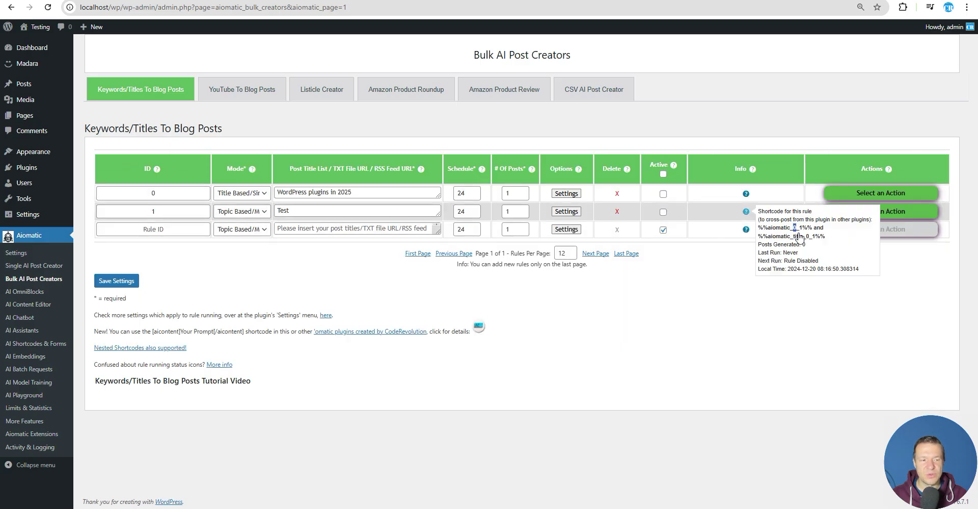
left_click_drag(799, 228, 804, 229)
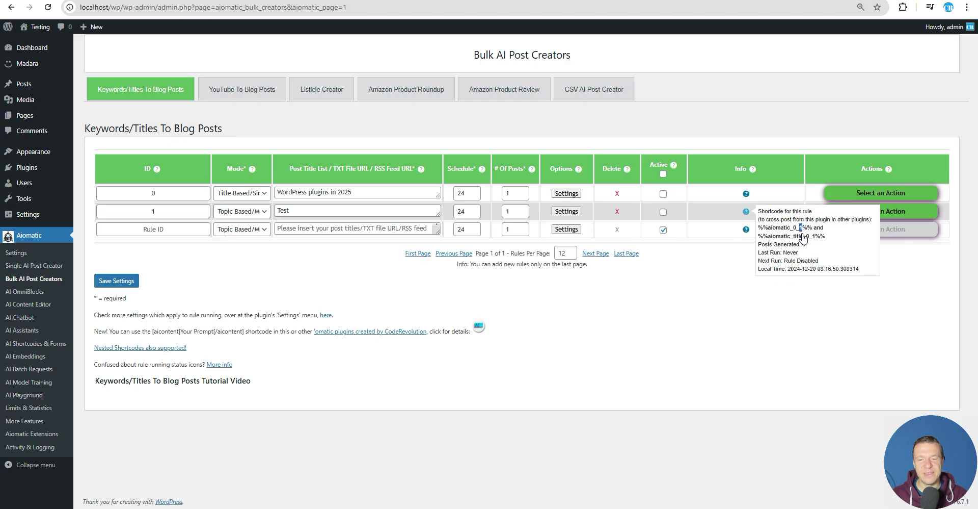
Step: Rename the two rules' ID labels to asdasasd and asdasdzzxcx, compare their shortcode info and save the settings
double_click(155, 195)
type("asdasasd")
double_click(151, 211)
type("asdasd")
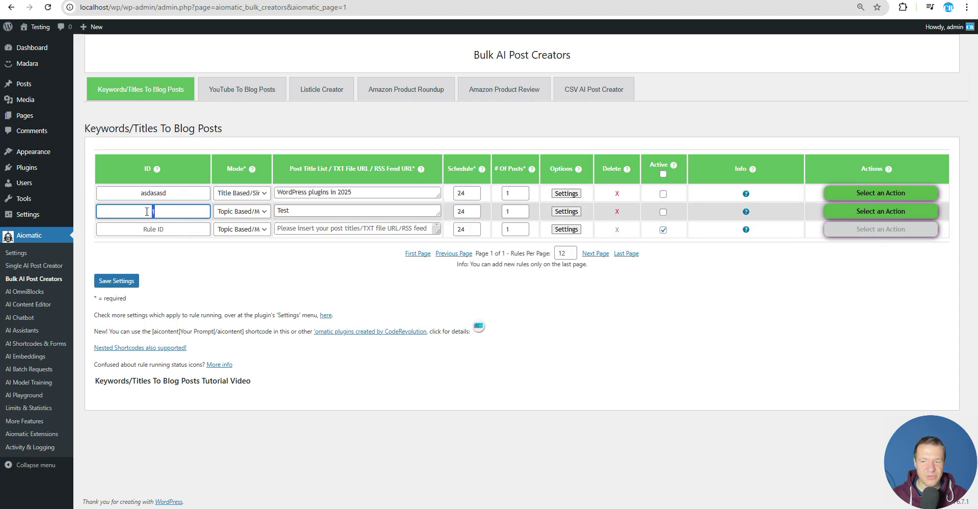
type("zzxcx")
mouse_move(754, 216)
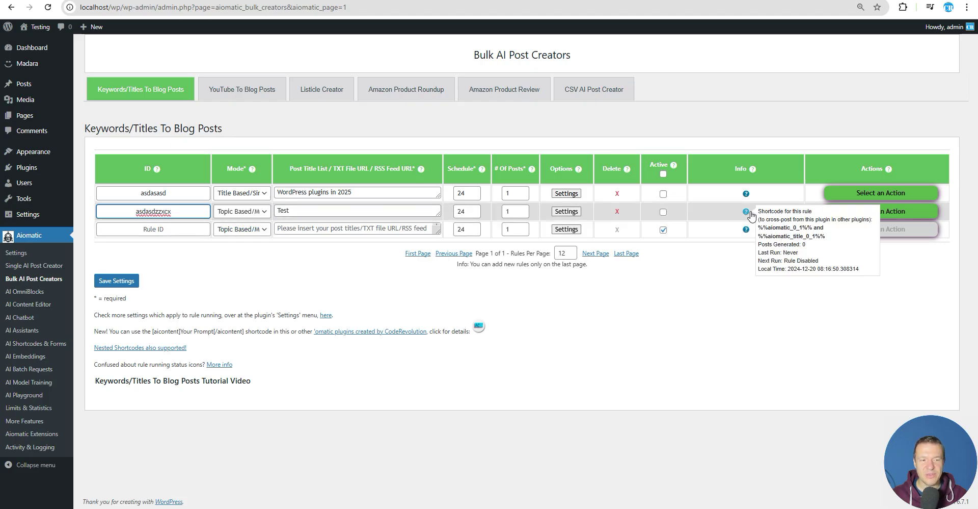
left_click(804, 232)
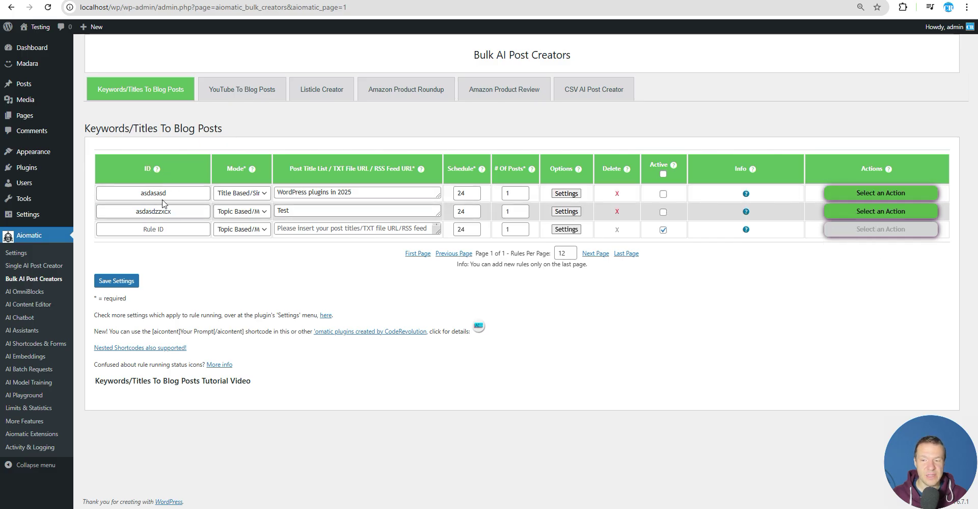
mouse_move(747, 194)
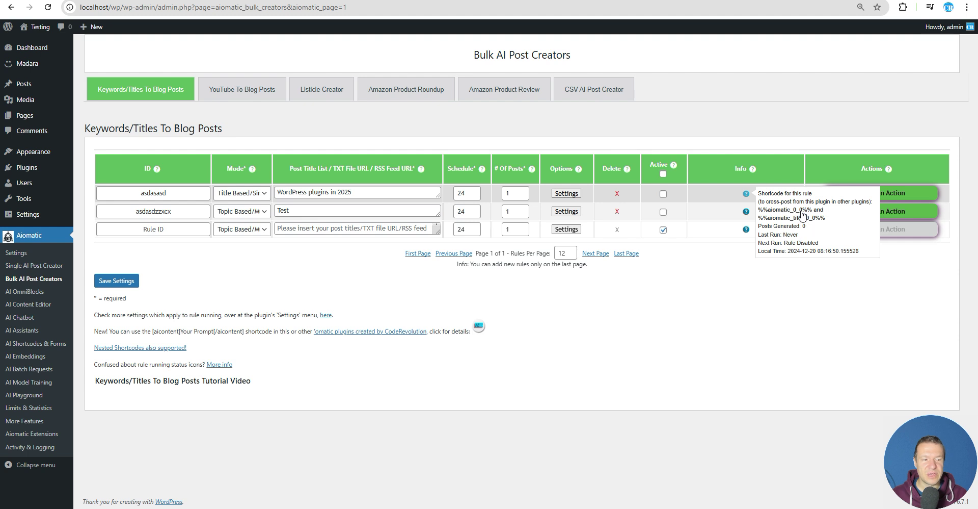
left_click(126, 281)
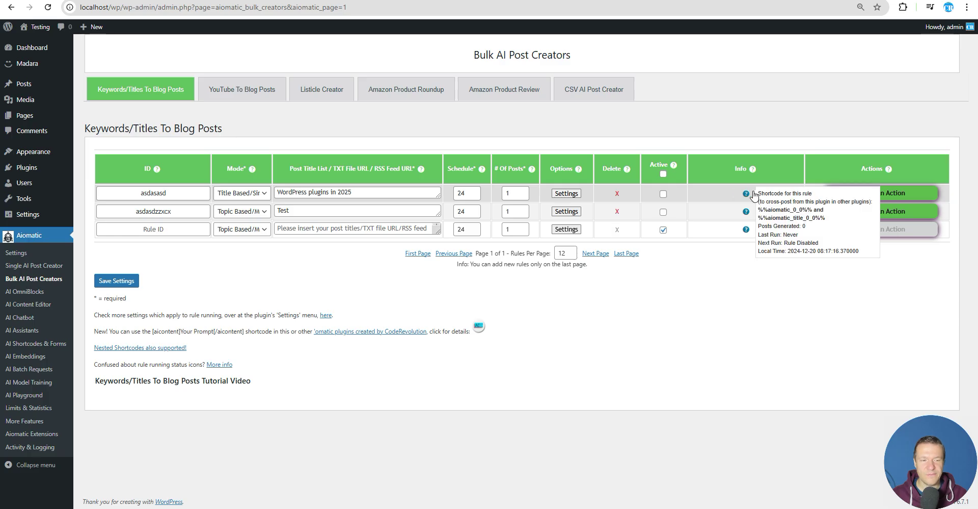
Step: Add rule ID 0 to the pending command so it reads "wp aiomatic-run 0 0"
left_click(464, 508)
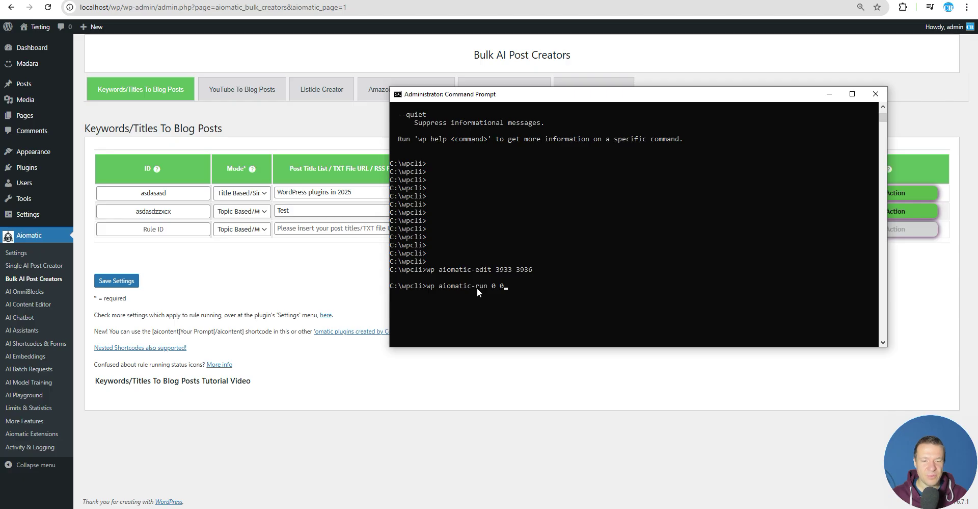
Step: Run "wp aiomatic-run 0 0" and reload the Bulk AI Post Creators page to check the first rule's running status
key("Return")
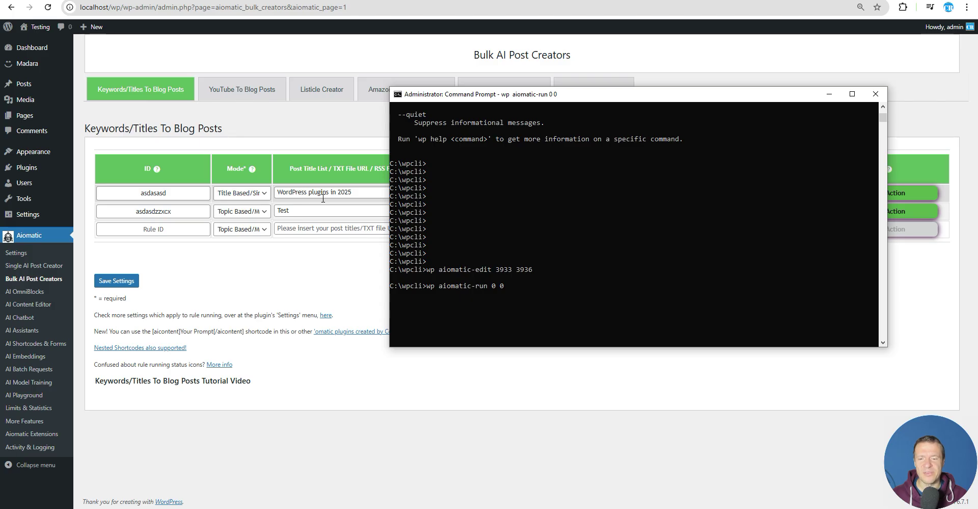
left_click(308, 144)
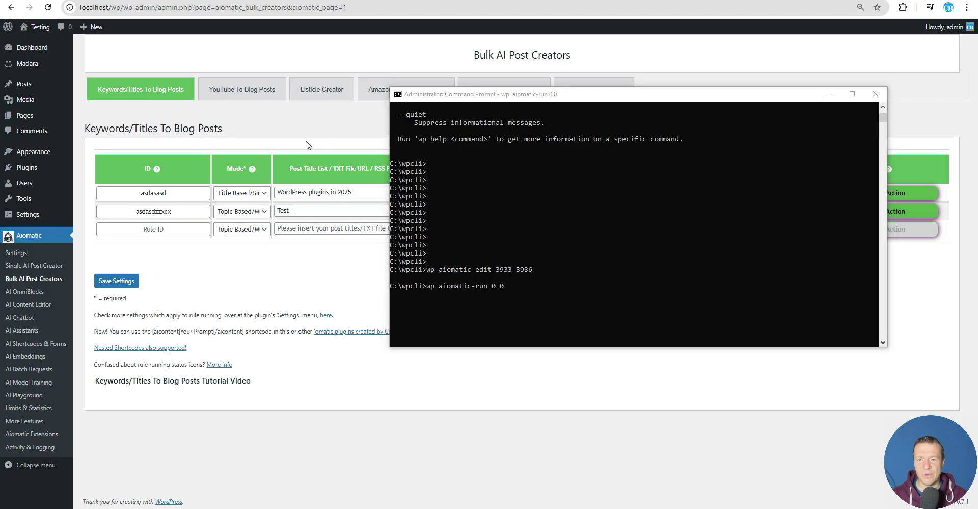
left_click(48, 7)
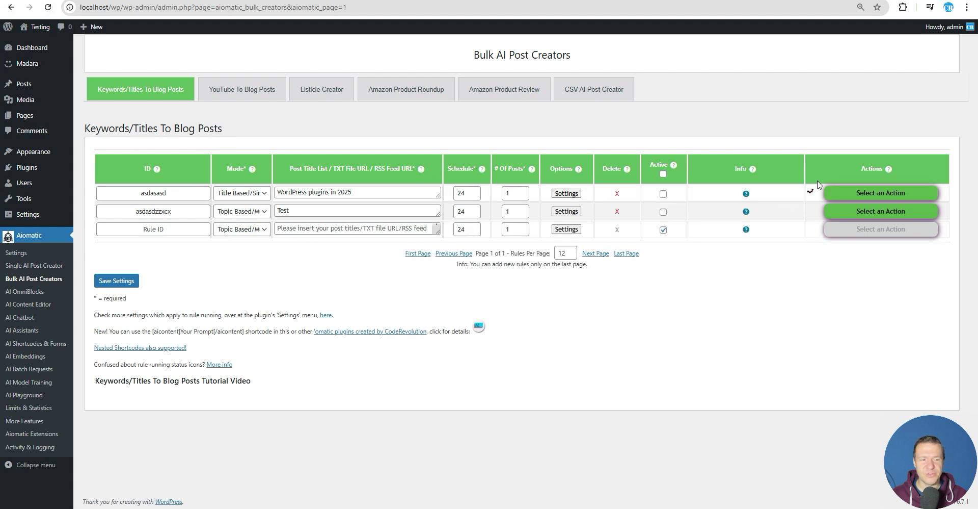
Step: Refresh the Posts list to look for the generated post and check whether the command in Command Prompt has finished
left_click(320, 504)
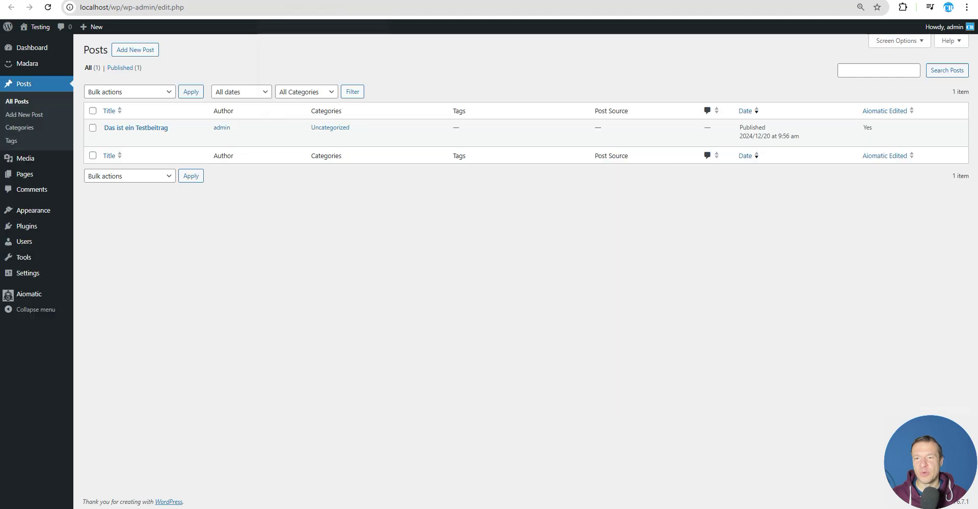
left_click(48, 7)
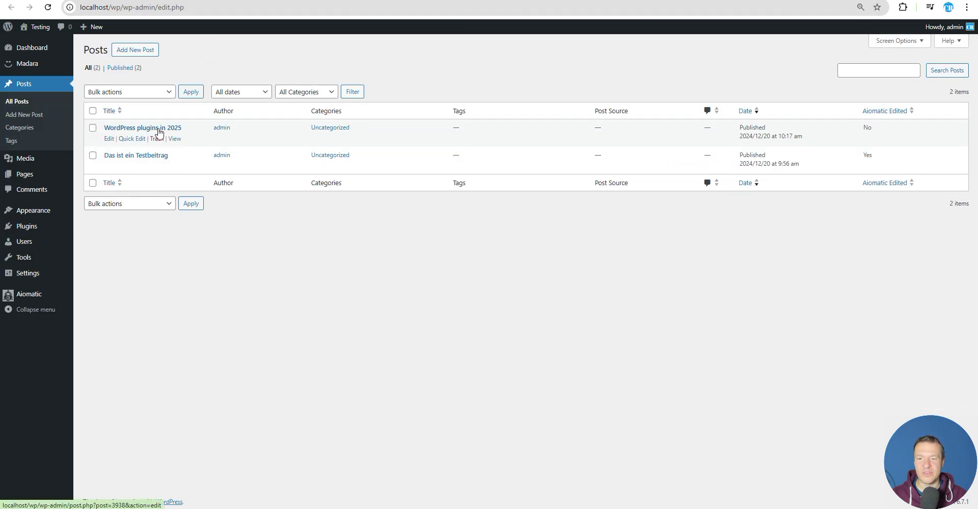
left_click(251, 507)
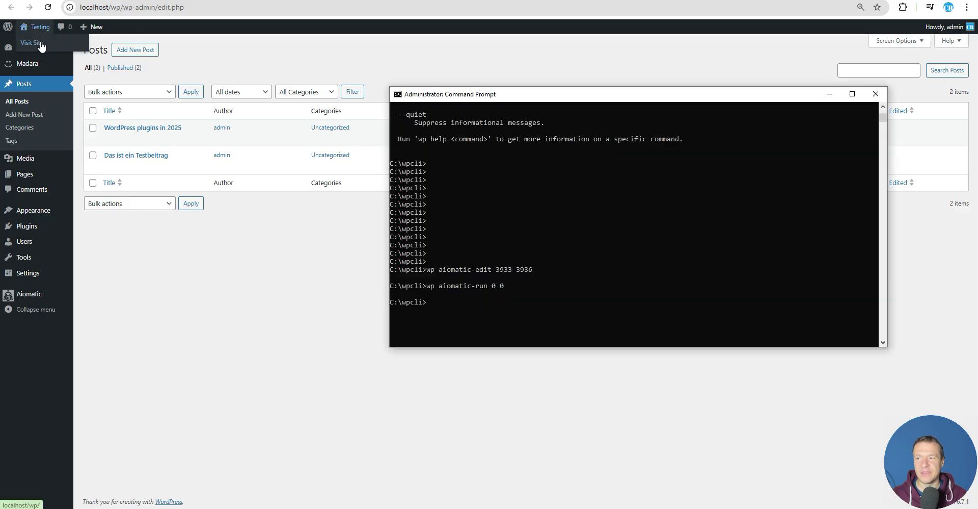
Step: Visit the site and review the content of the "WordPress plugins in 2025" post
left_click(40, 42)
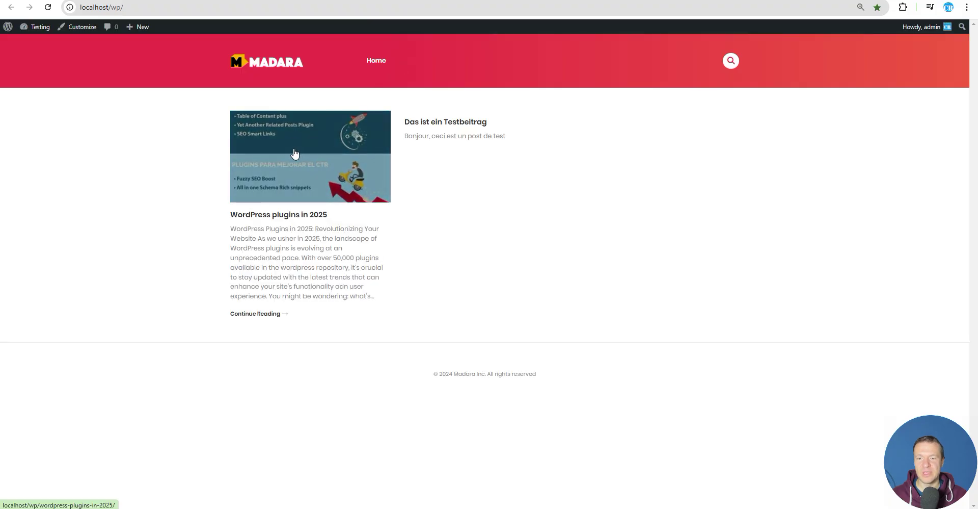
left_click(295, 153)
scroll(223, 198, "down", 13)
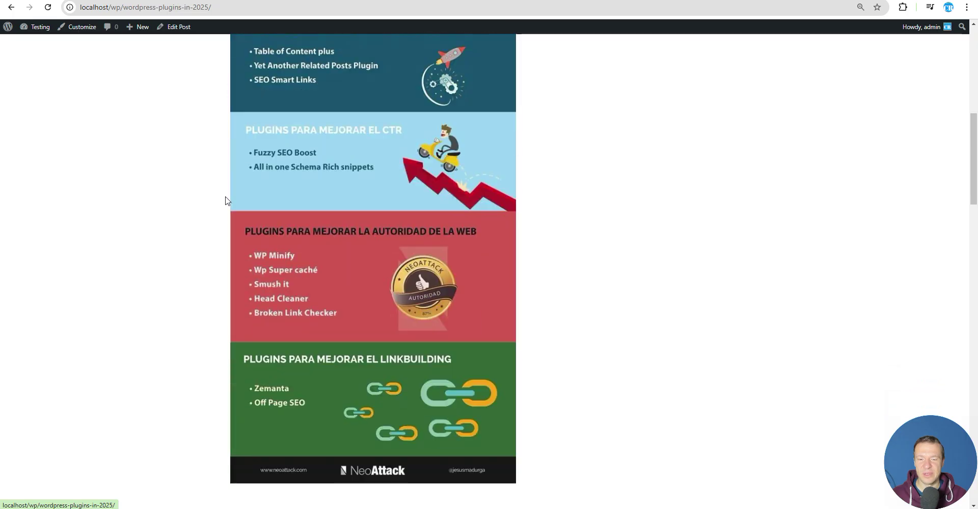
scroll(222, 198, "down", 13)
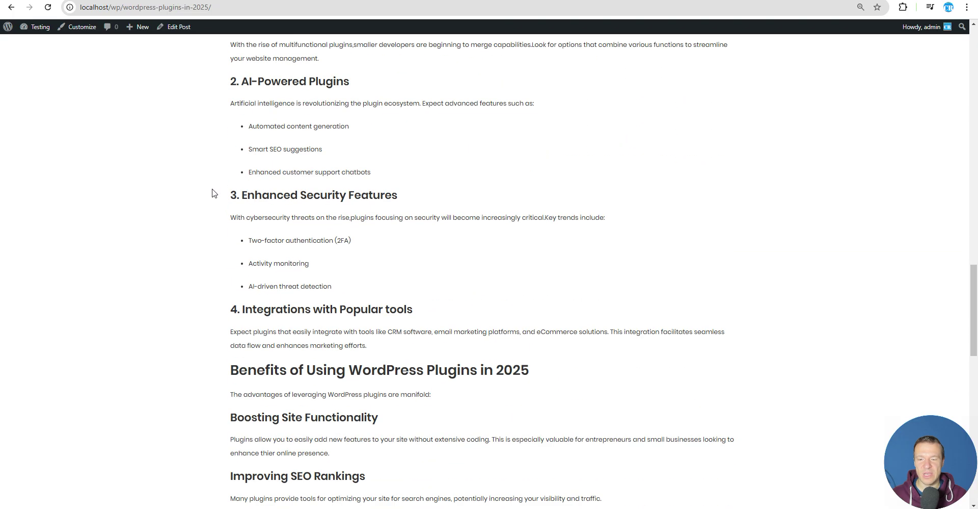
scroll(209, 220, "up", 9)
scroll(210, 220, "up", 4)
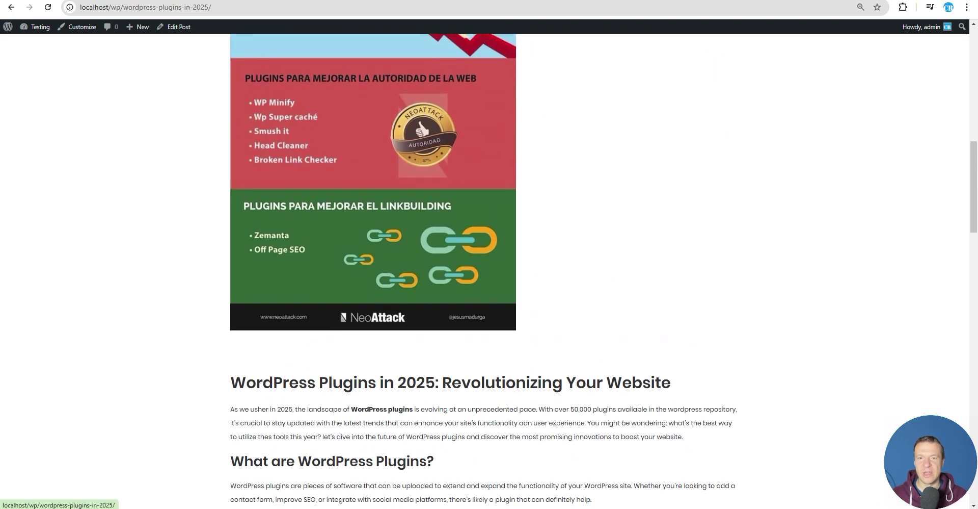
Step: Return to the Bulk AI Post Creators page, reload the rule statuses and check the Command Prompt again
key("ctrl+shift+Tab")
key("ctrl+shift+Tab")
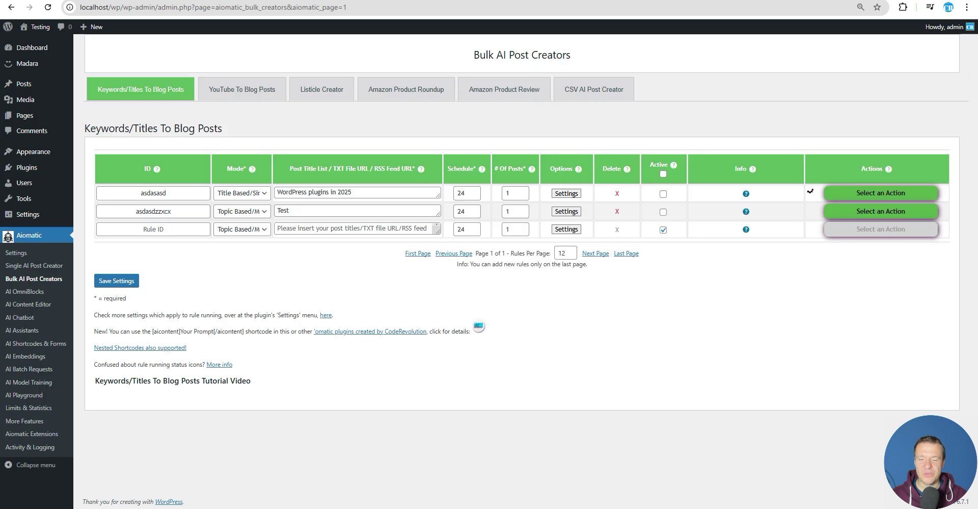
left_click(47, 7)
key("alt+Tab")
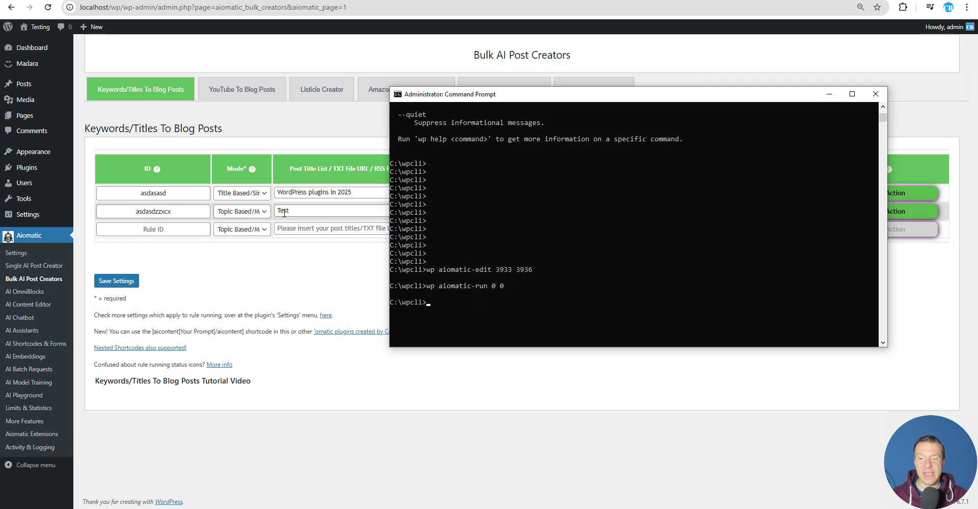
Step: Delete the "WordPress plugins in 2025" and "Test" rules from Keywords/Titles To Blog Posts, and return to Command Prompt
left_click(269, 260)
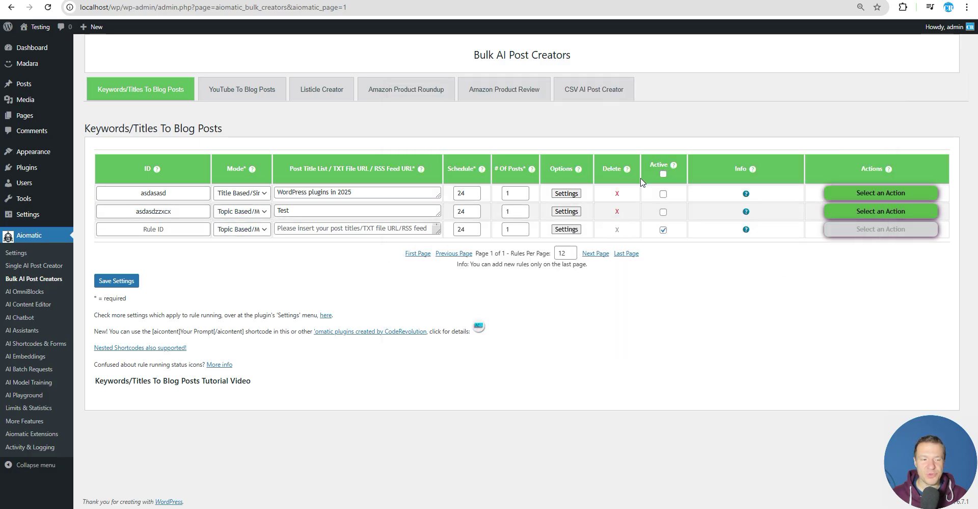
left_click(617, 194)
key("Return")
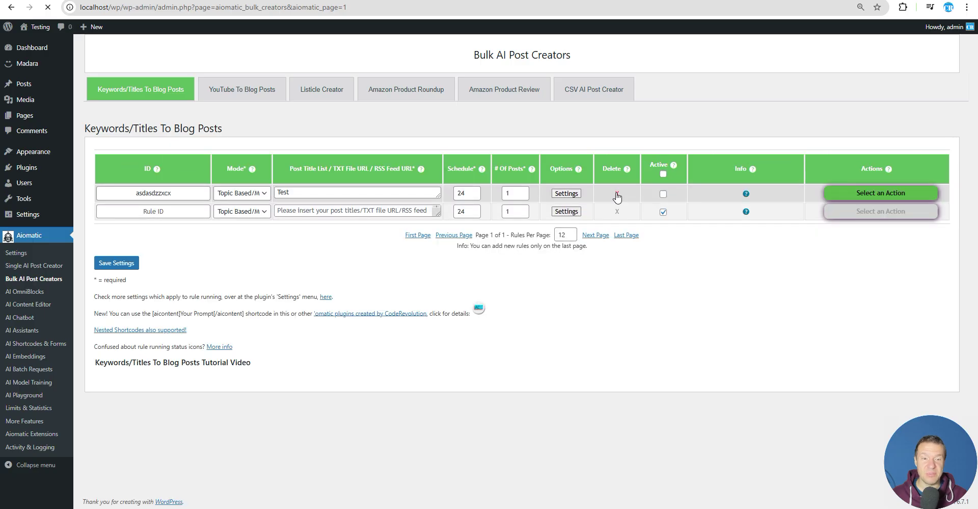
left_click(617, 194)
key("Return")
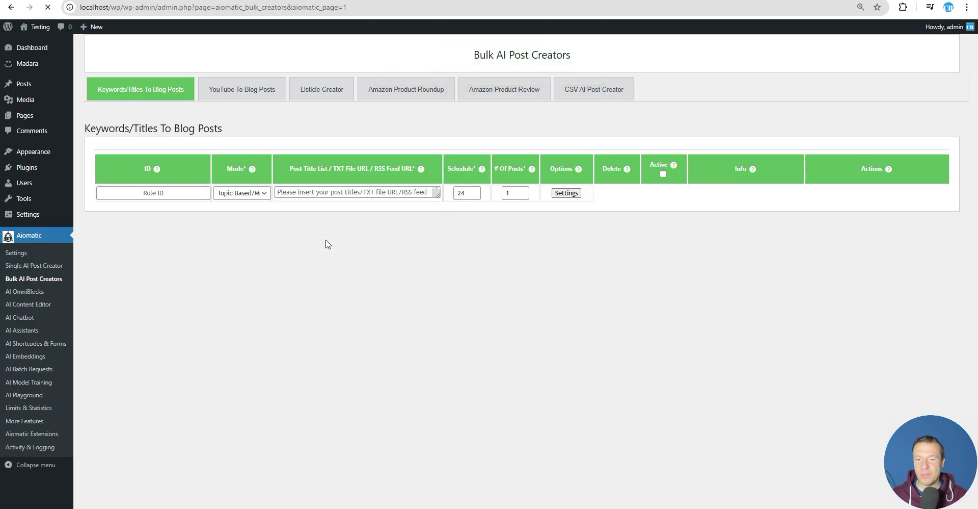
key("alt+Tab")
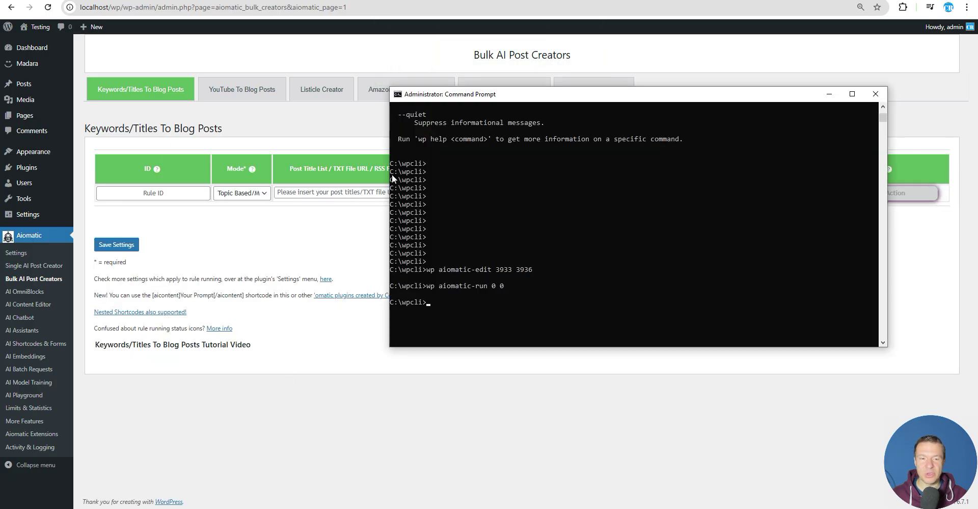
Step: Check the rule info in Aiomatic's AI OmniBlocks rule manager and switch back to Command Prompt
key("alt+Tab")
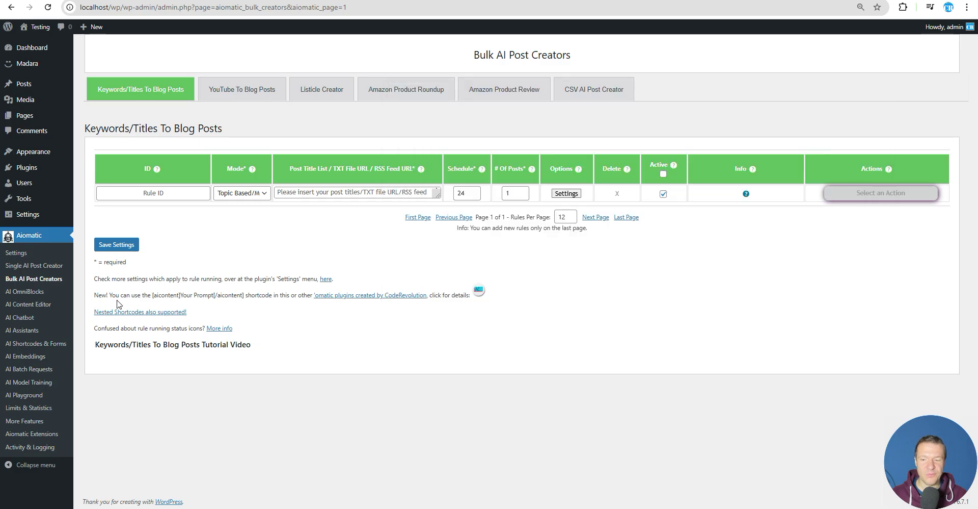
left_click(24, 292)
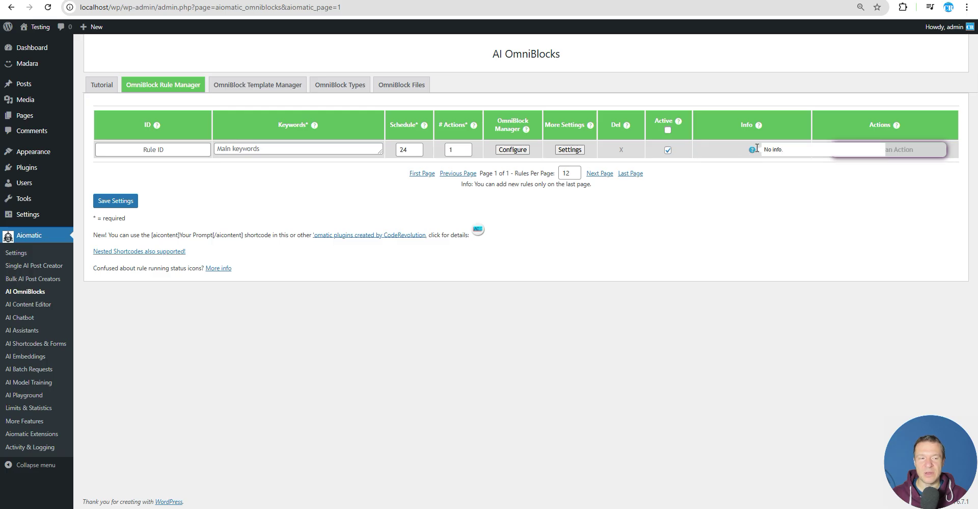
key("alt+Tab")
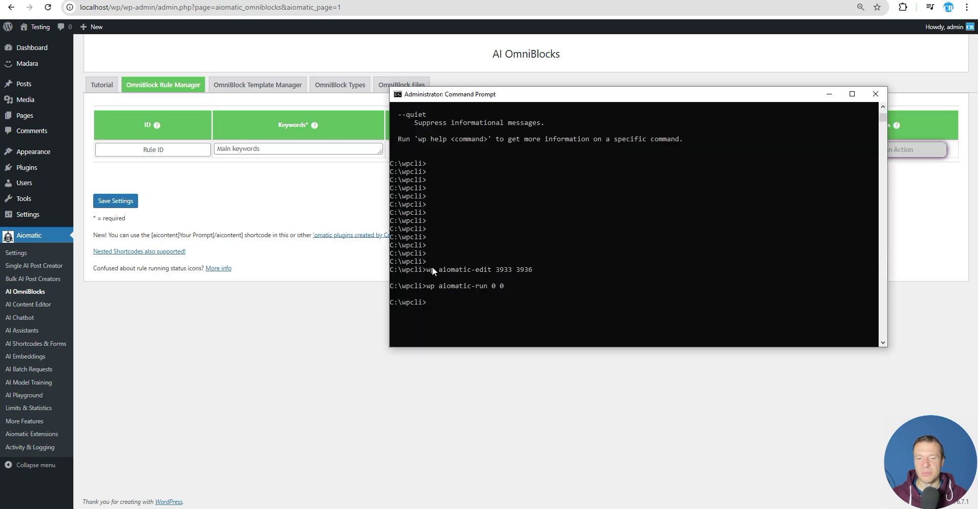